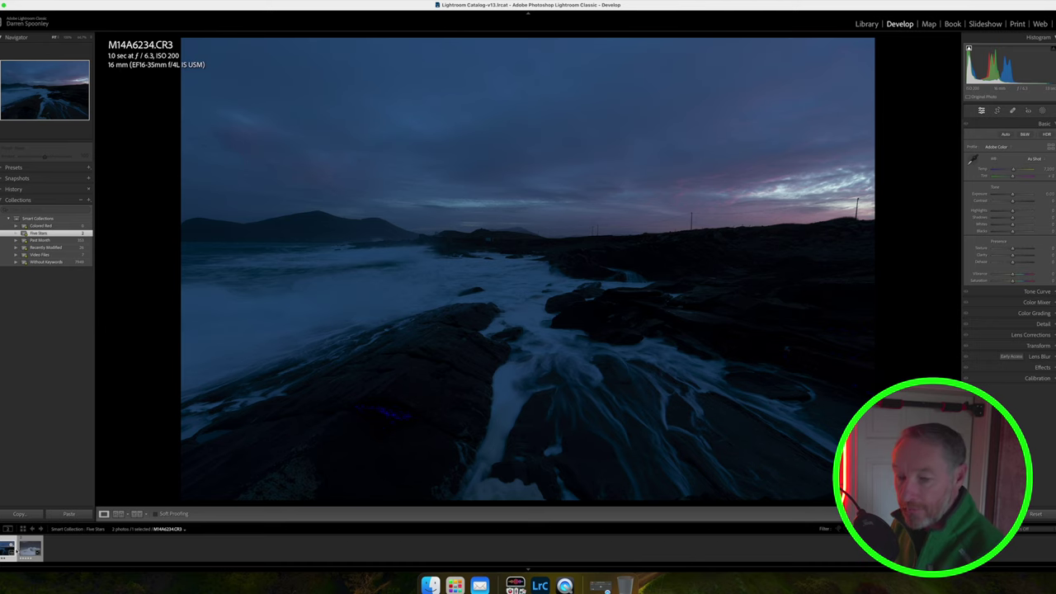
- Compare the breaking-wave photo M14A7429-Enhanced-NR.dng with the dark seascape M14A6234.CR3, ending on the seascape
click(30, 551)
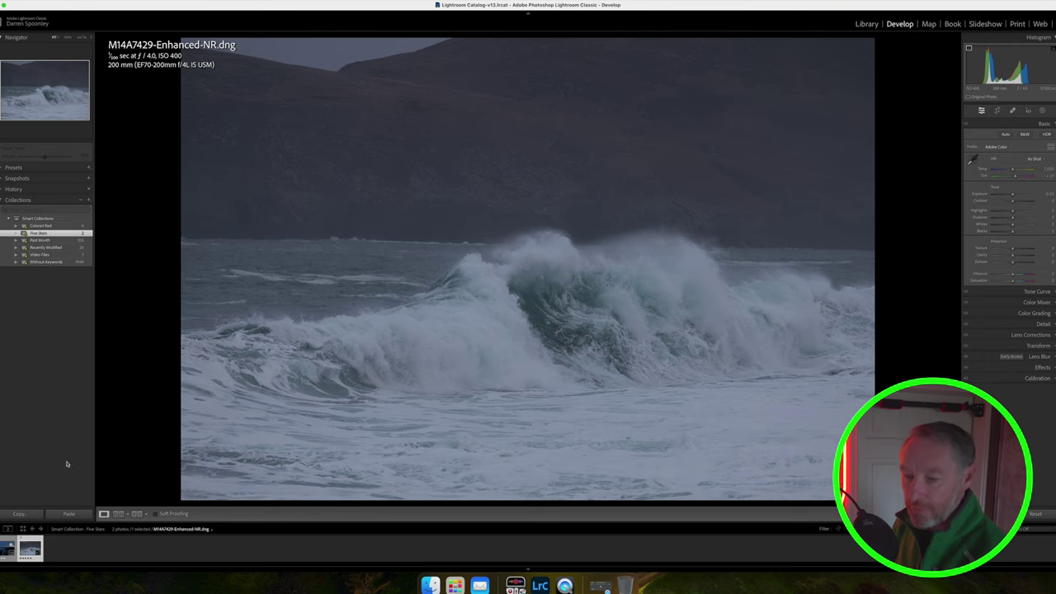
click(8, 549)
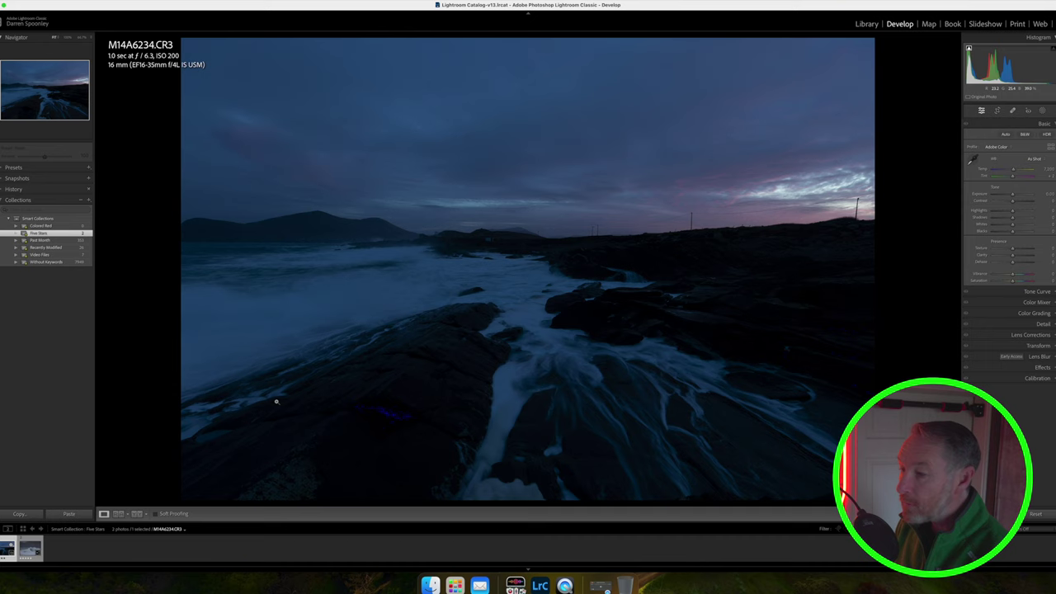
click(27, 550)
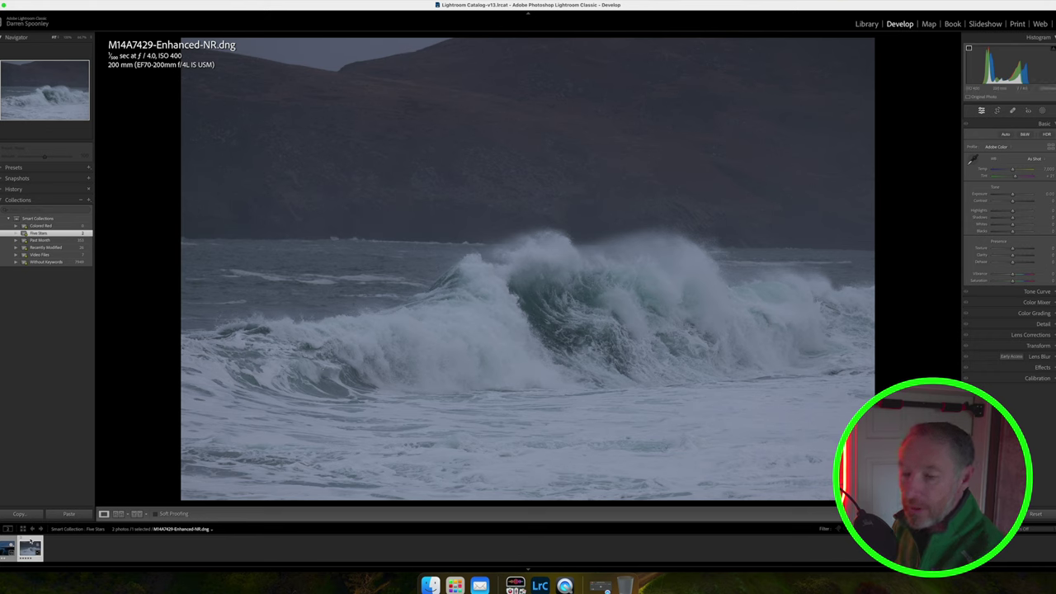
key(Left)
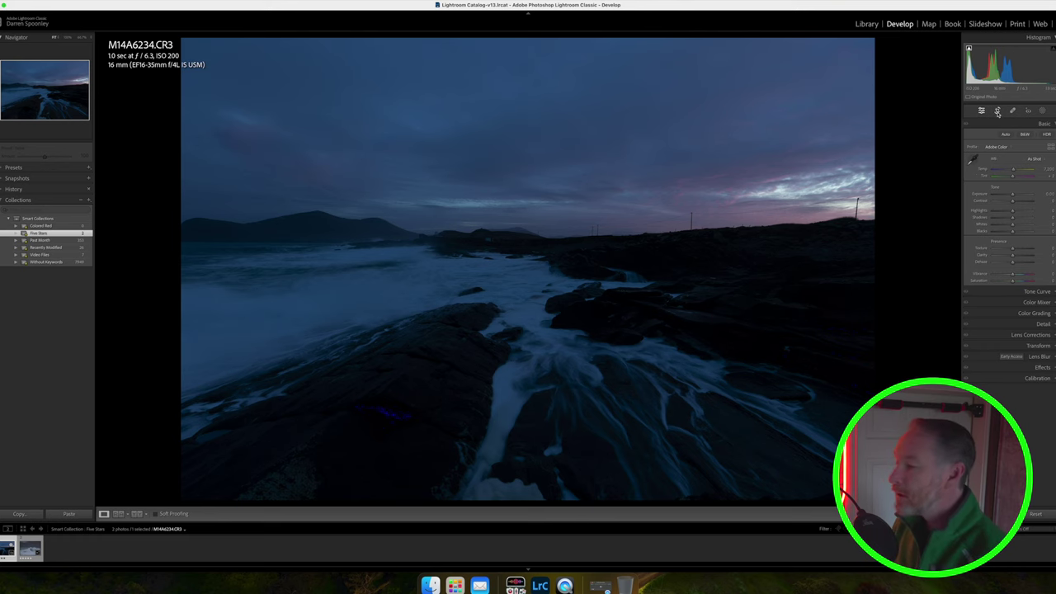
- Try a tighter crop around the sky and distant shoreline, and restore the full frame
click(997, 113)
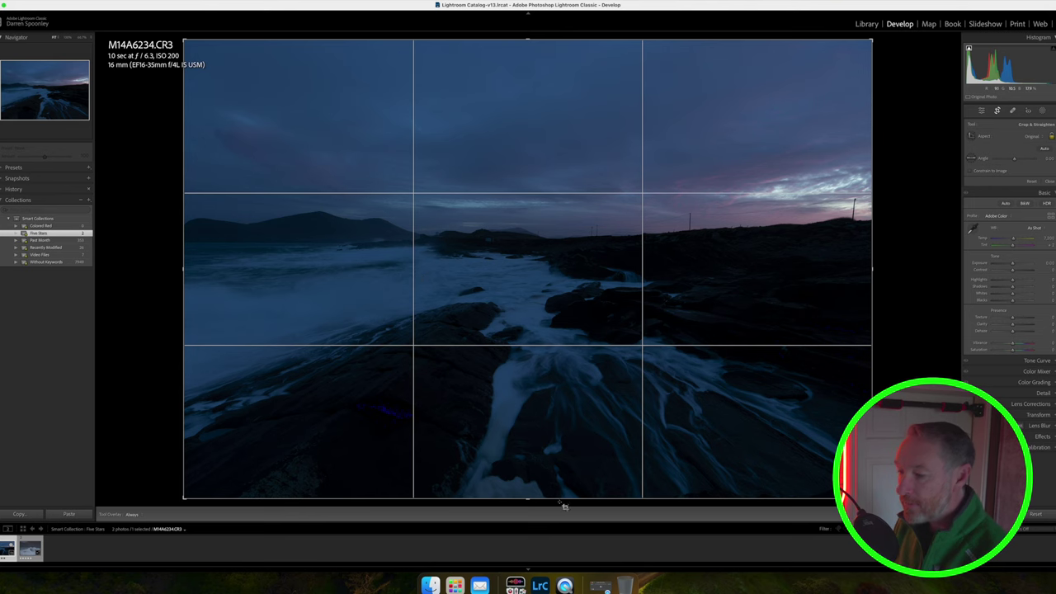
drag(530, 500, 537, 386)
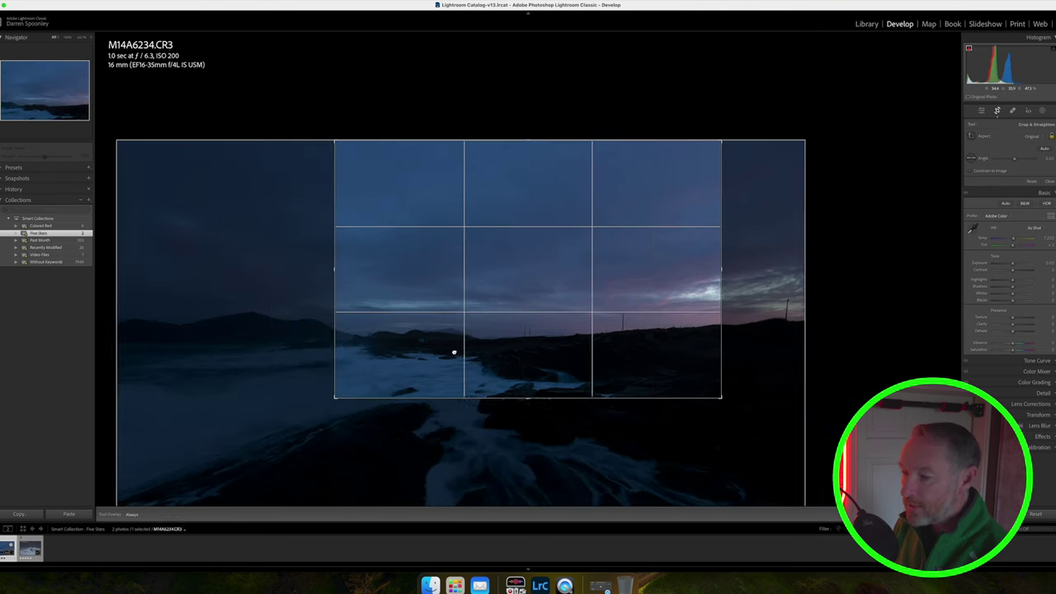
drag(454, 353, 610, 288)
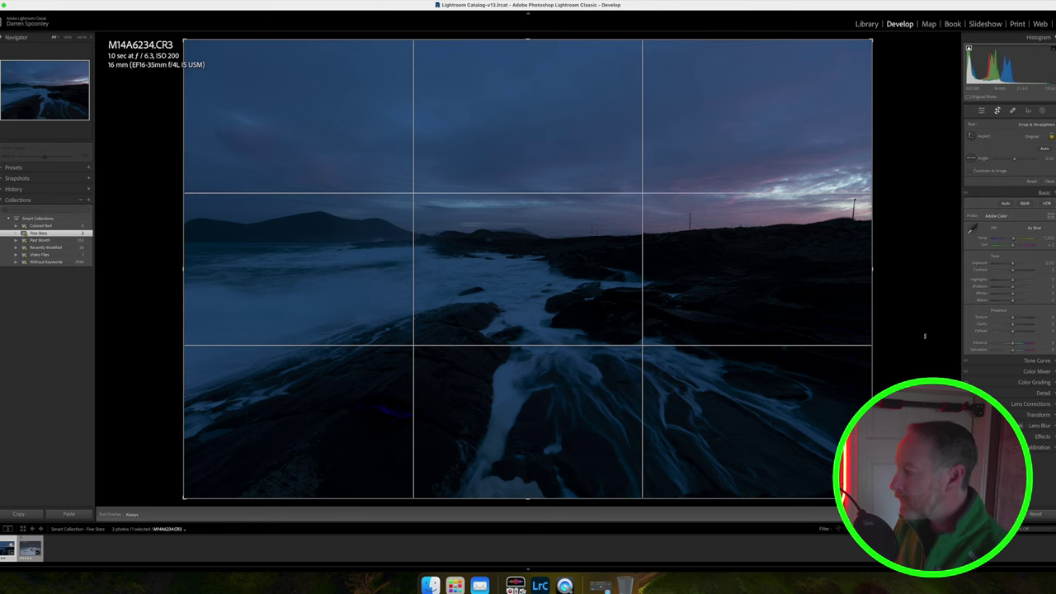
click(981, 111)
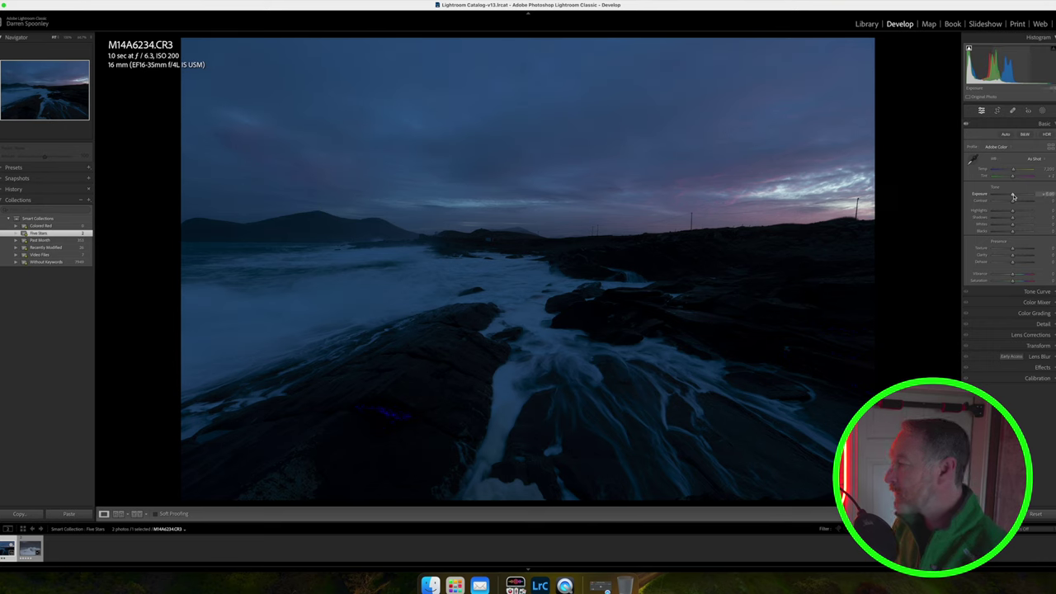
- Brighten the seascape to an Exposure of about +1.83 with the highlight clipping overlay turned on
drag(1013, 197, 1018, 196)
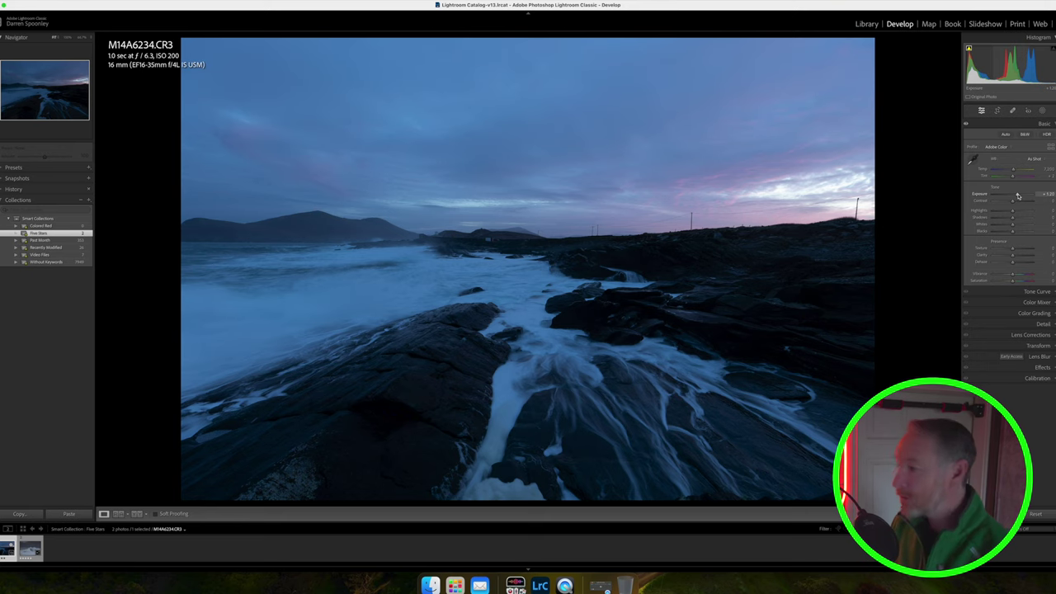
drag(1018, 196, 1022, 194)
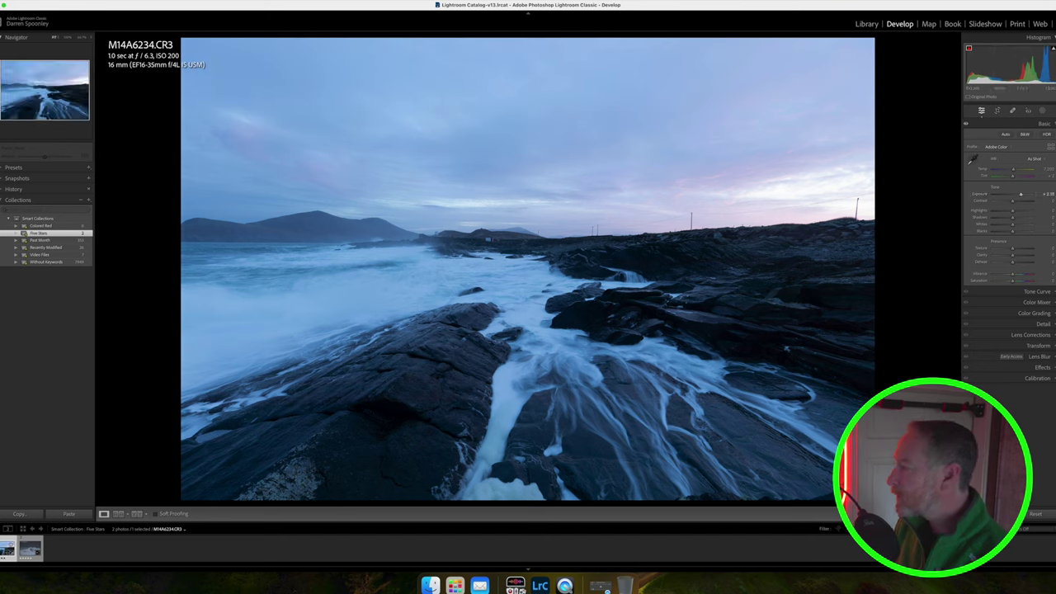
mouse_move(1053, 49)
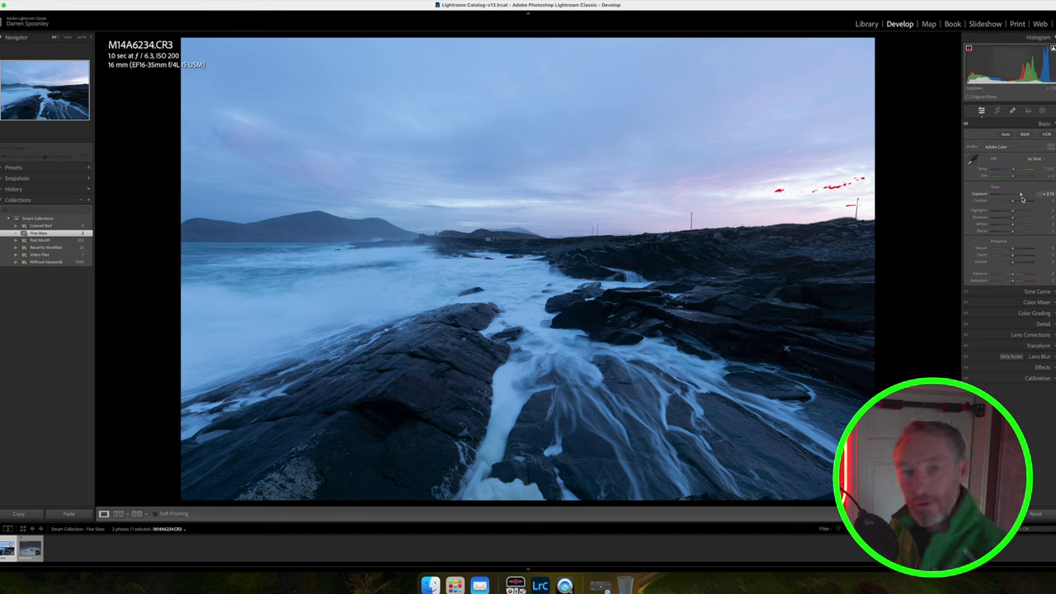
drag(1022, 199, 1018, 196)
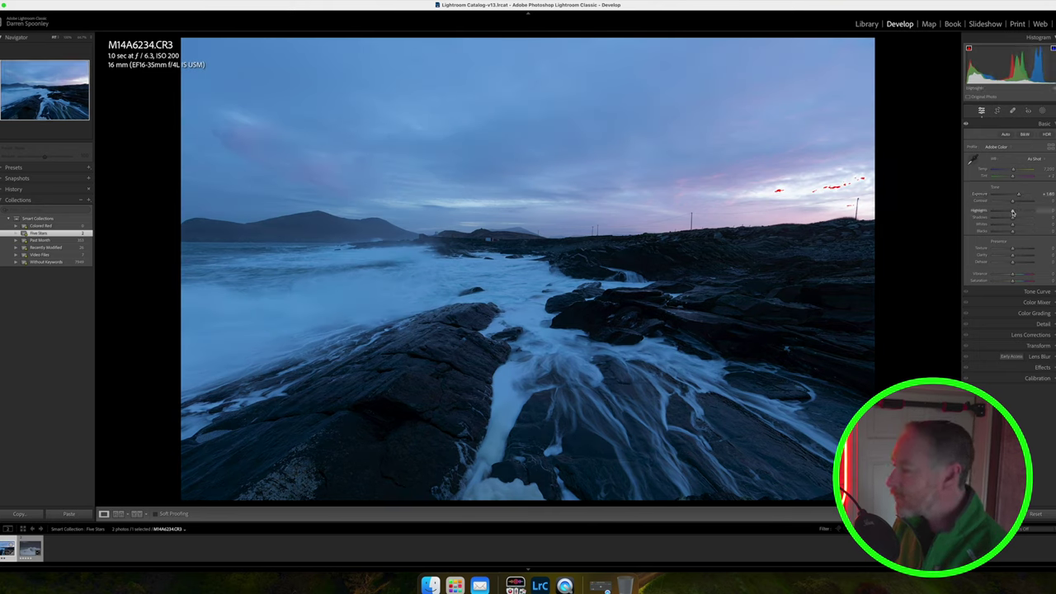
- Try Highlights at -100 and return it to 0, and raise Shadows to about +59
mouse_move(1012, 213)
mouse_down()
mouse_move(941, 215)
mouse_move(1053, 212)
mouse_move(993, 211)
mouse_up()
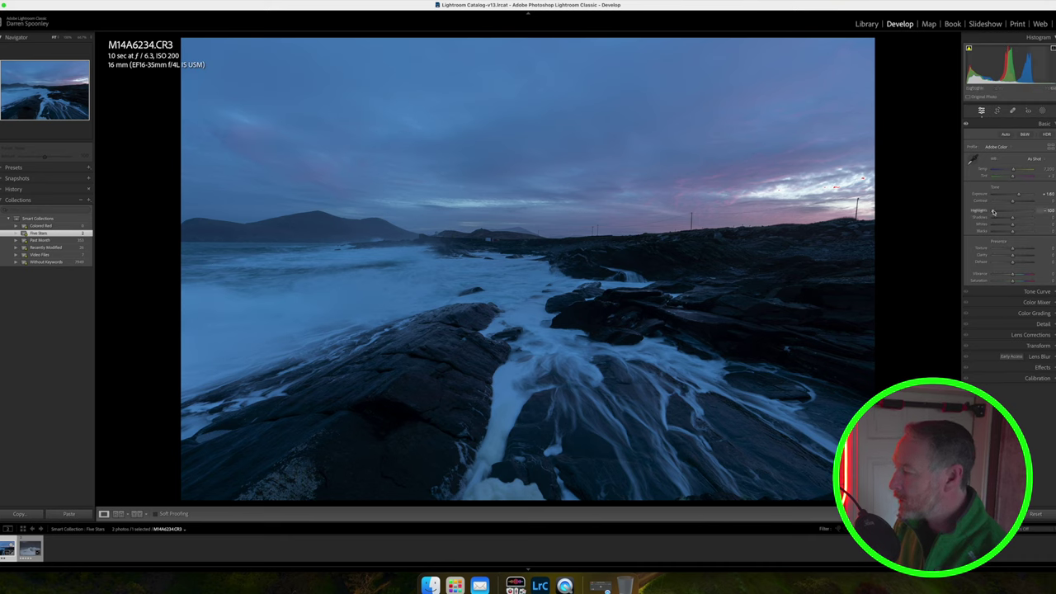
drag(993, 212, 1013, 214)
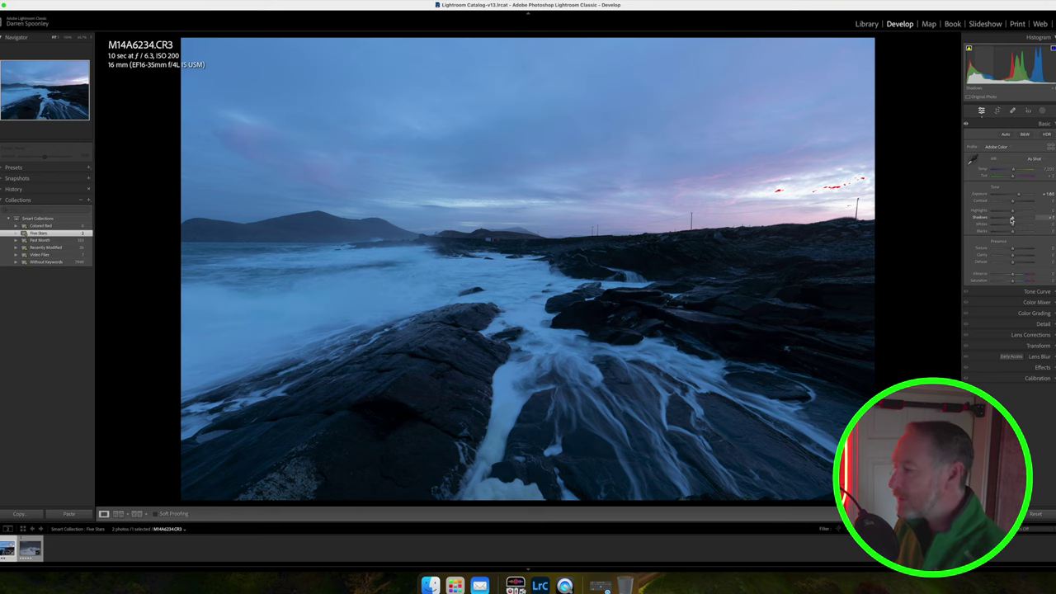
drag(1012, 220, 1032, 219)
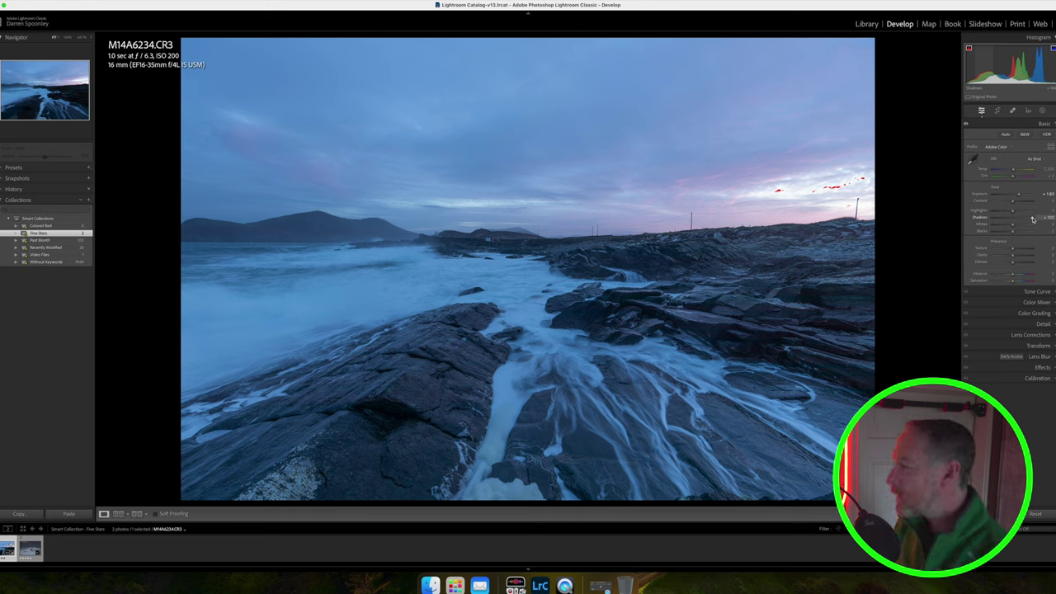
drag(1032, 219, 1024, 219)
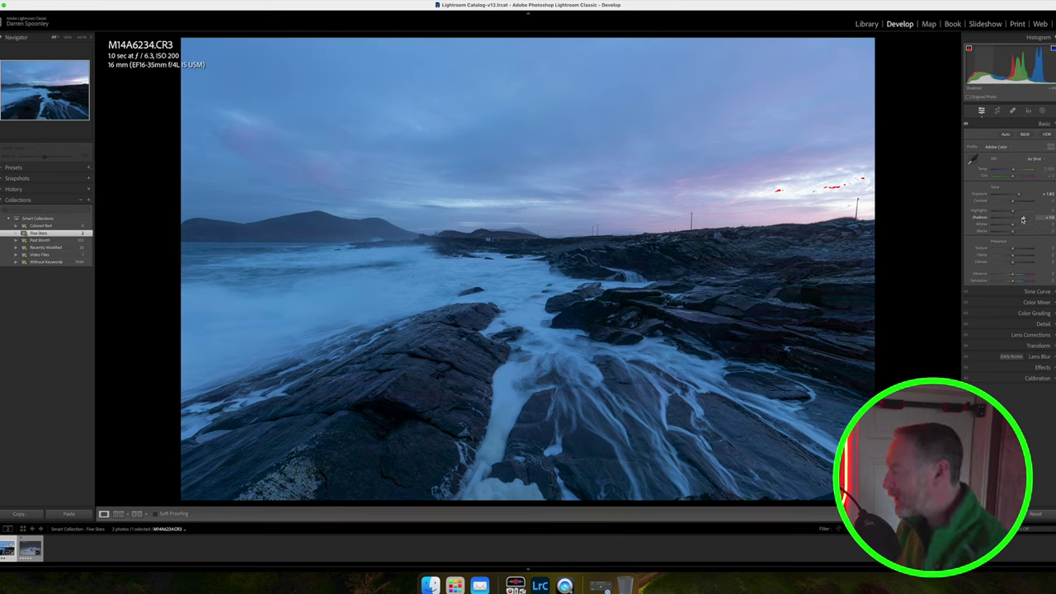
drag(1024, 219, 1017, 228)
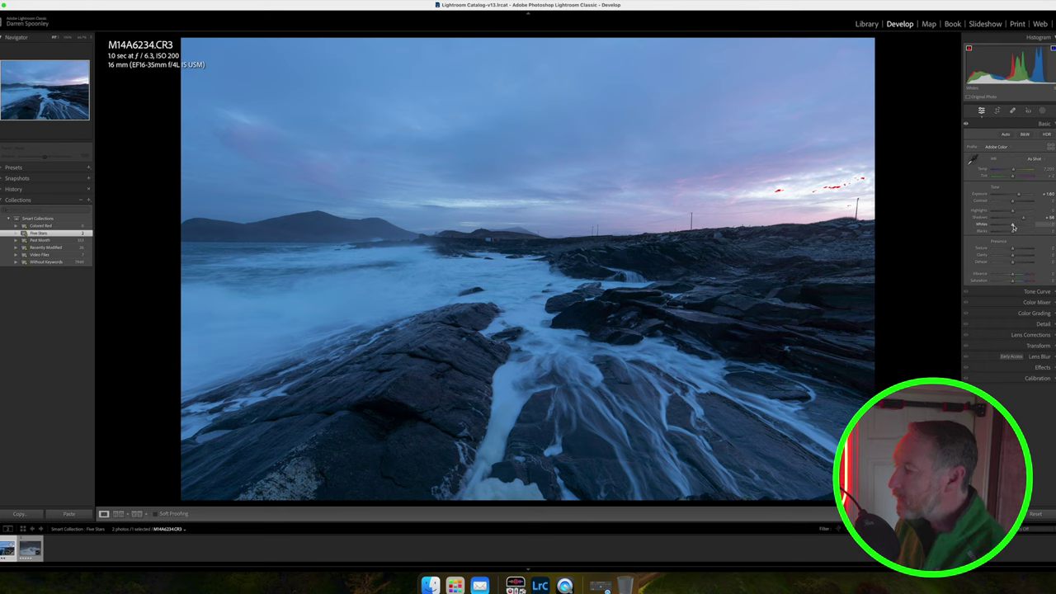
- Try both Highlights and Whites at -100, and shift them to Highlights -25 and Whites about +54
drag(1013, 213, 992, 225)
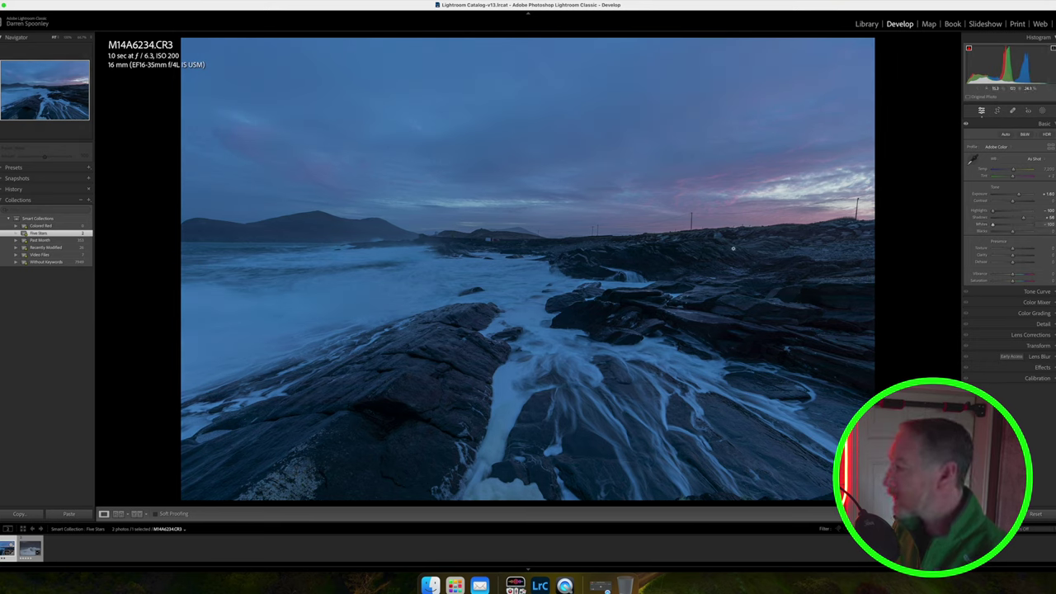
drag(993, 212, 1015, 226)
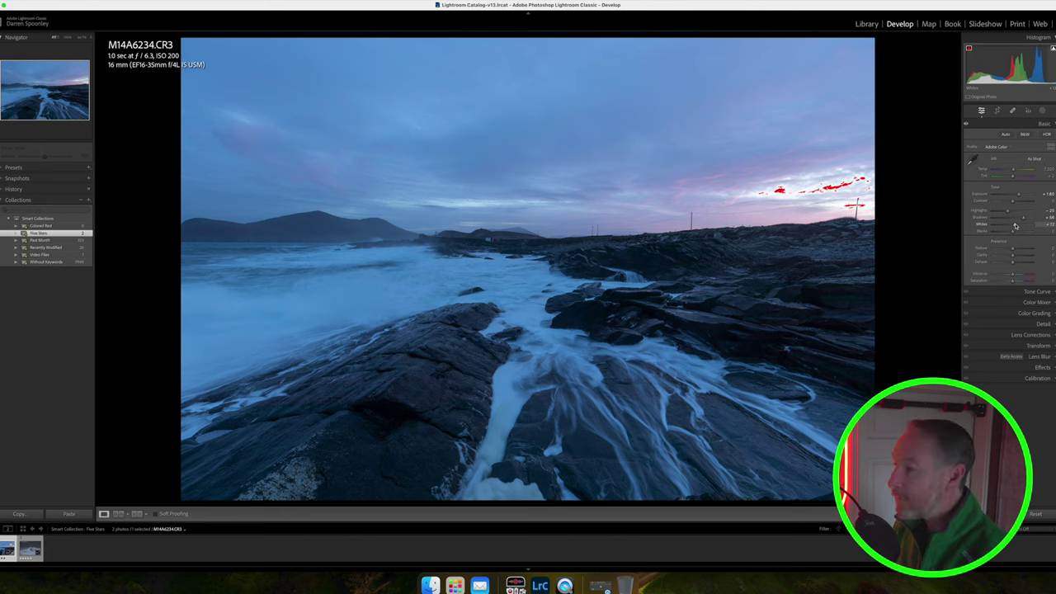
drag(1015, 226, 1025, 225)
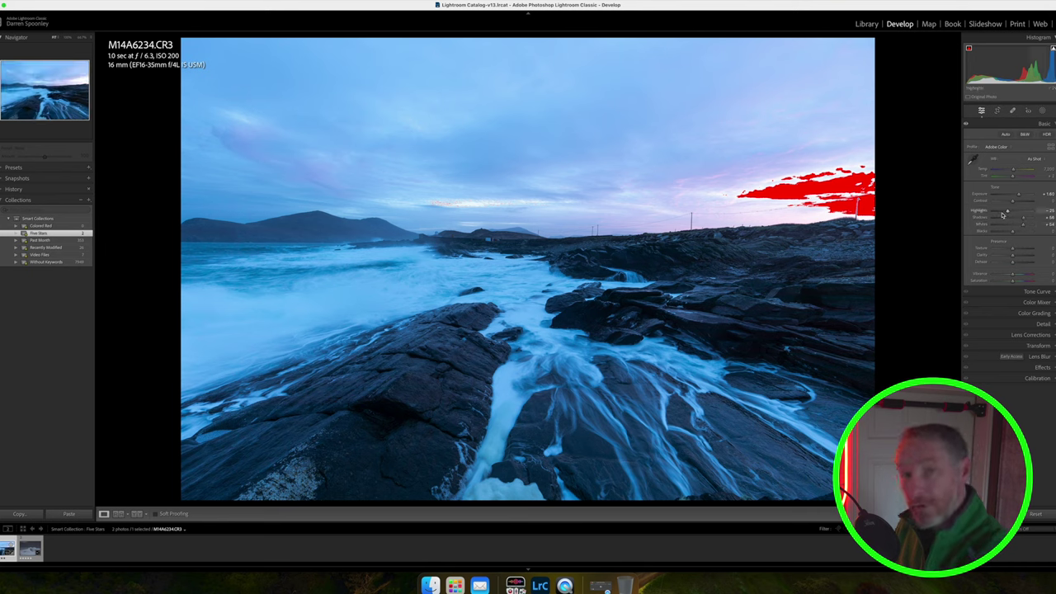
- Rebalance the bright tones with Highlights at about -78, Exposure at +0.30 and Whites at +17
mouse_move(1006, 213)
mouse_down()
mouse_move(995, 212)
mouse_move(1017, 196)
mouse_up()
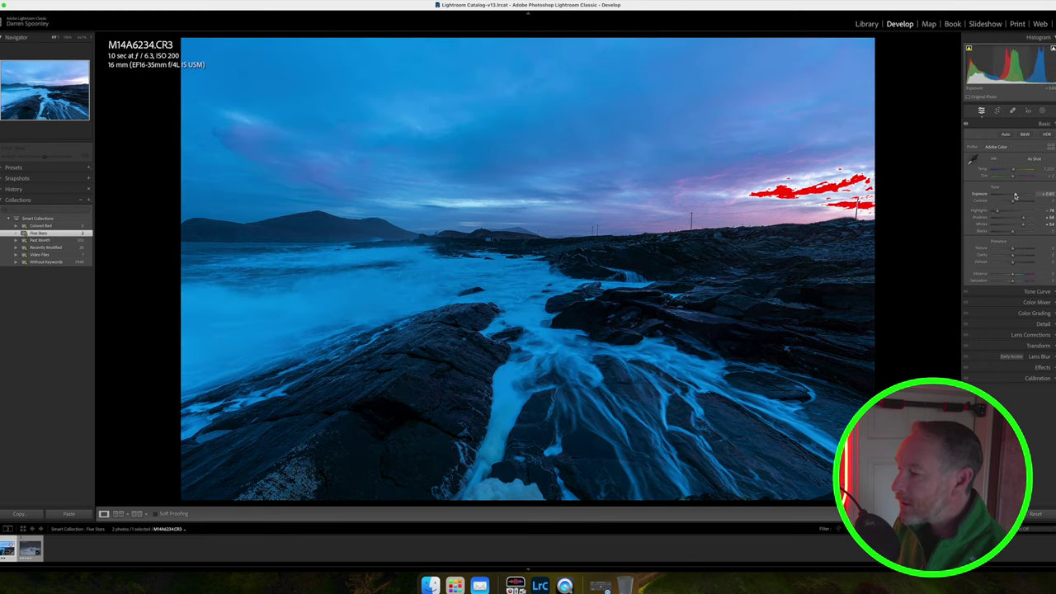
drag(1017, 196, 1013, 197)
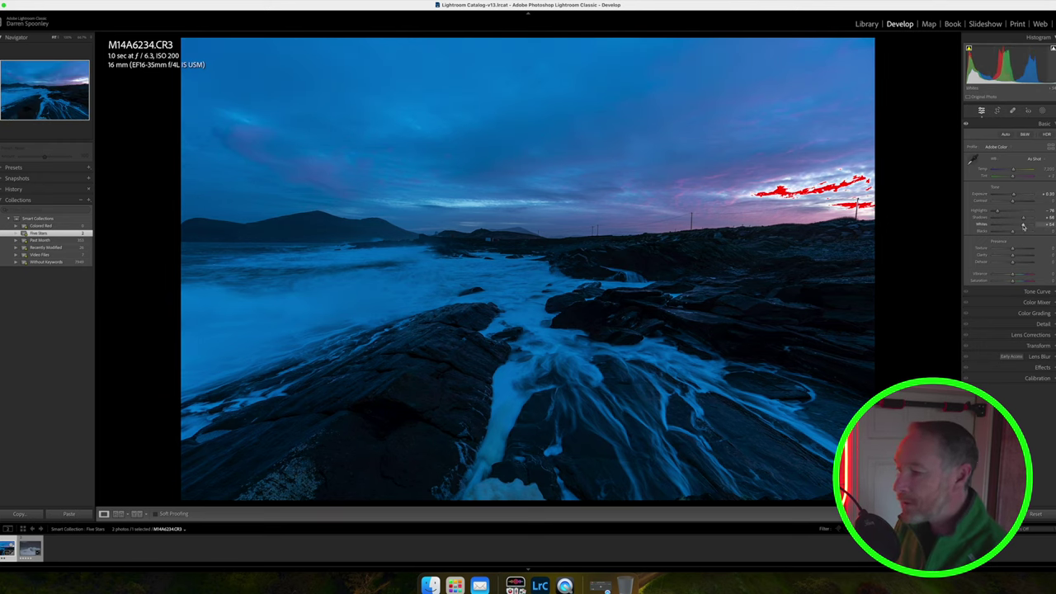
drag(1023, 225, 1017, 227)
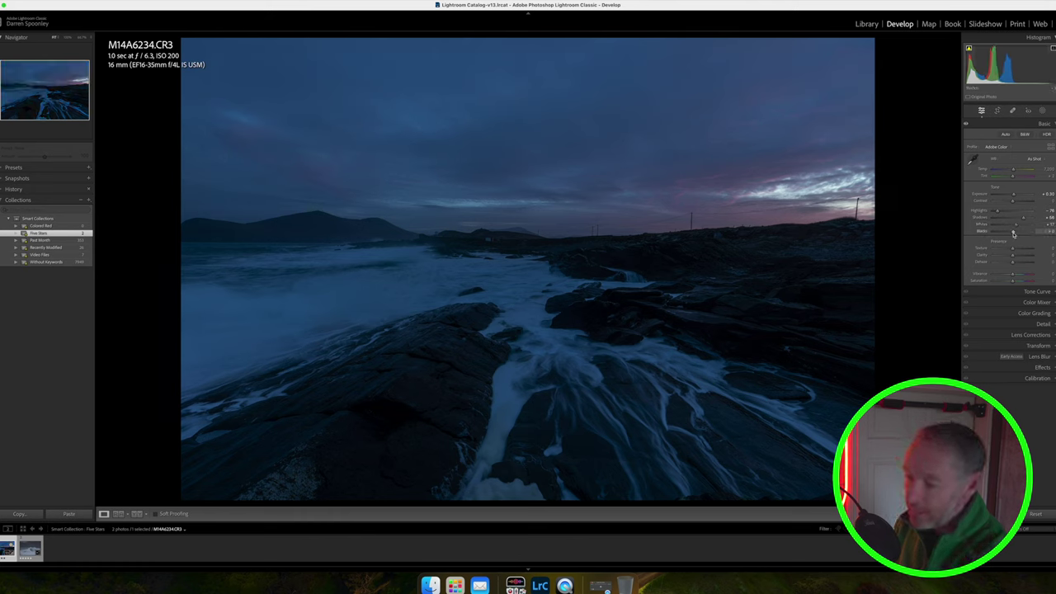
- Lift Blacks to about +39 and set Texture to about +18 after testing its maximum
drag(1014, 235, 1020, 233)
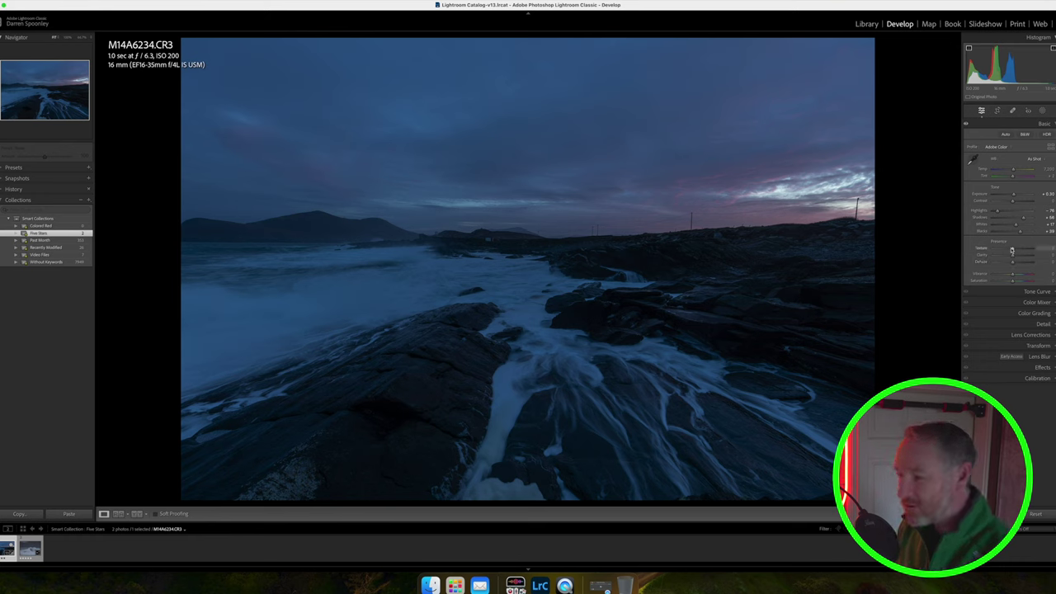
drag(1012, 250, 1044, 250)
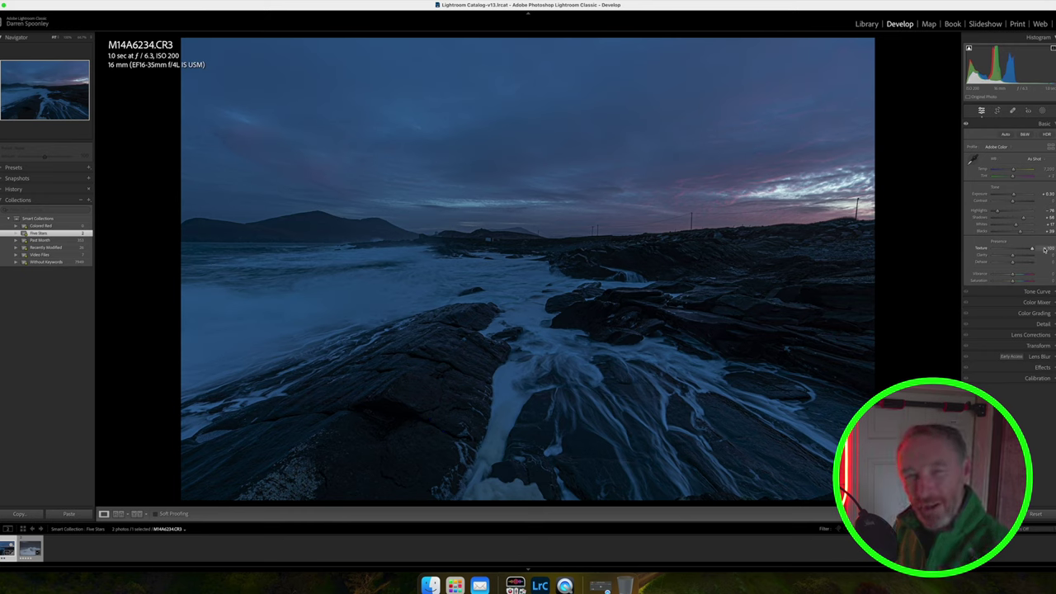
drag(1045, 250, 1016, 251)
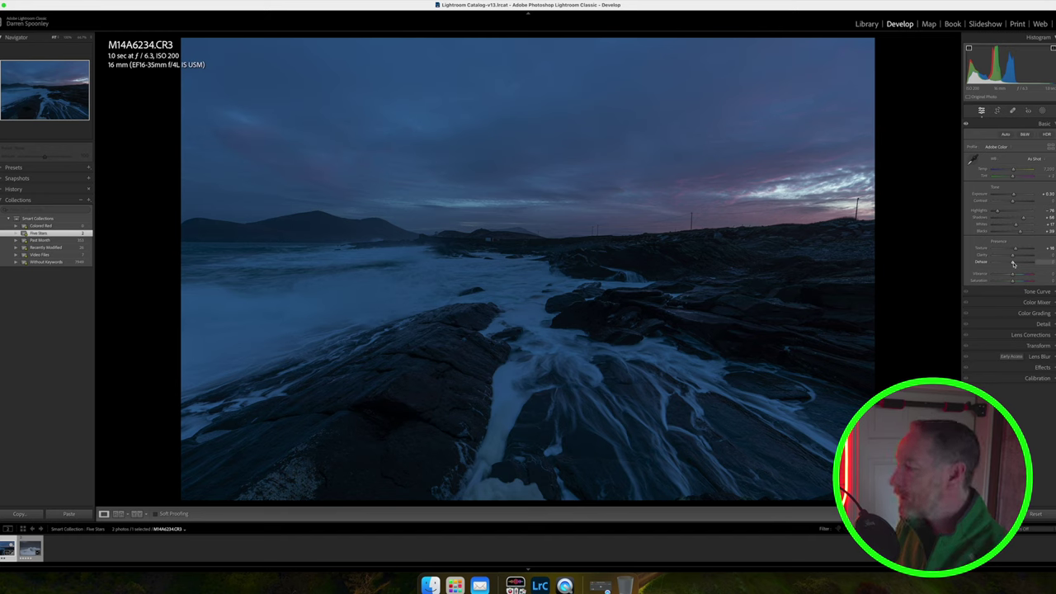
- Set Dehaze to +22 and Vibrance to +22
drag(1013, 263, 1016, 263)
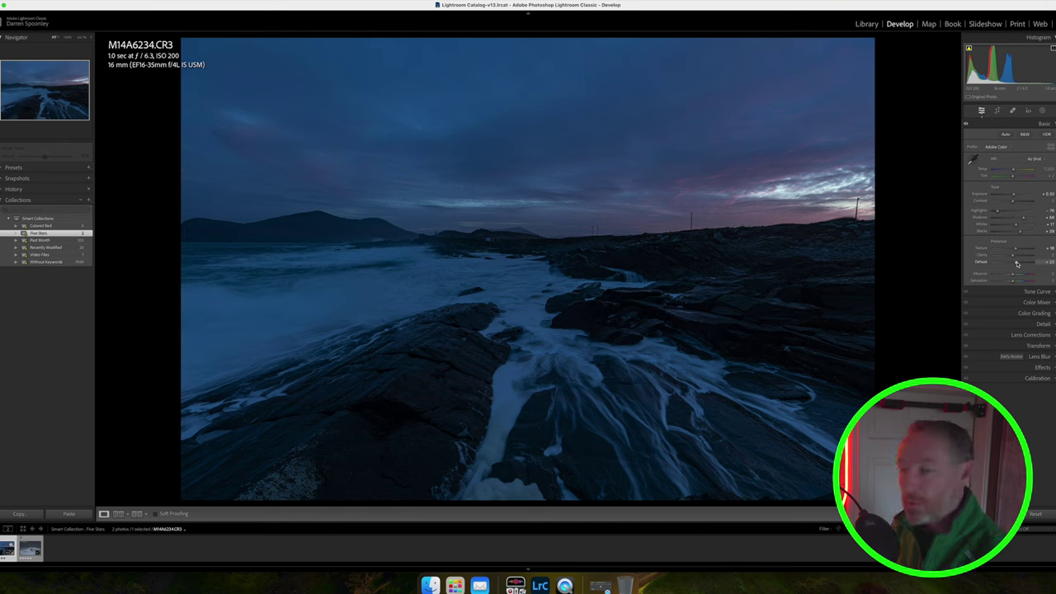
drag(1017, 263, 1020, 263)
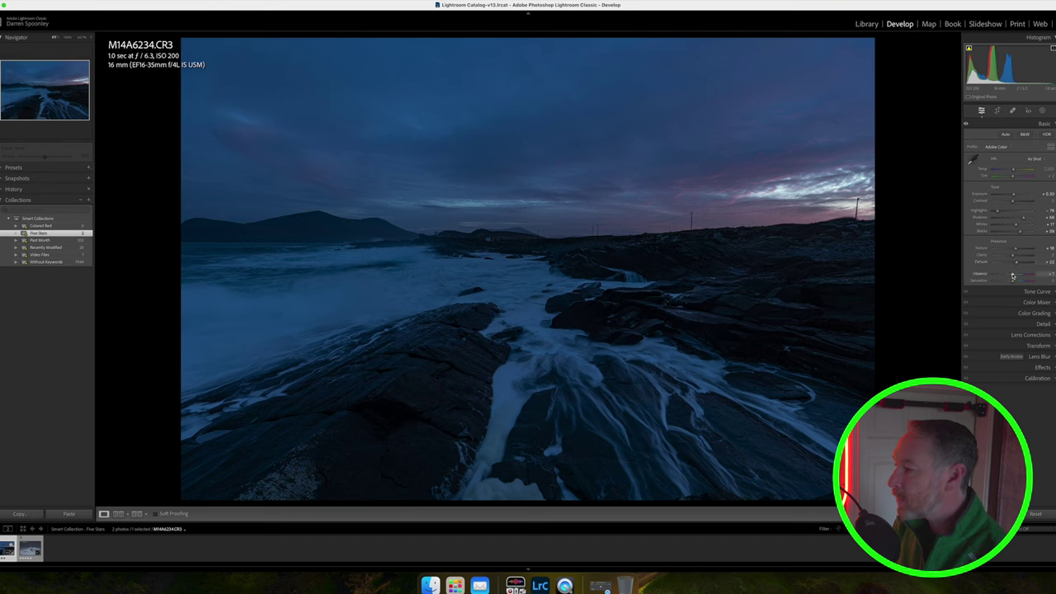
drag(1013, 275, 1015, 275)
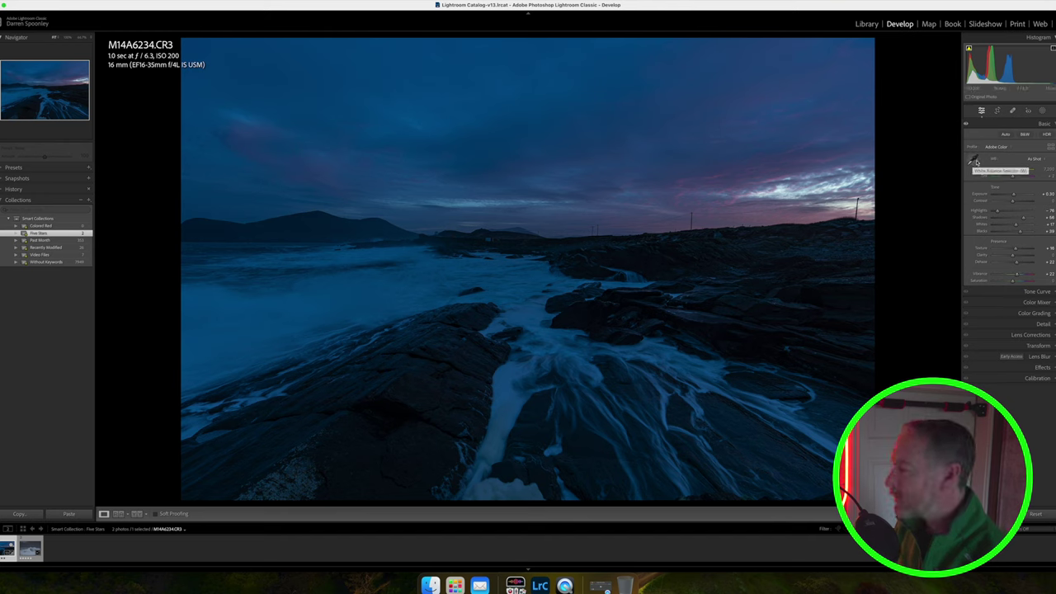
- Try Auto white balance, and replace it with a custom white balance sampled from the clouds in the photo's upper-left sky
click(1033, 159)
click(1030, 166)
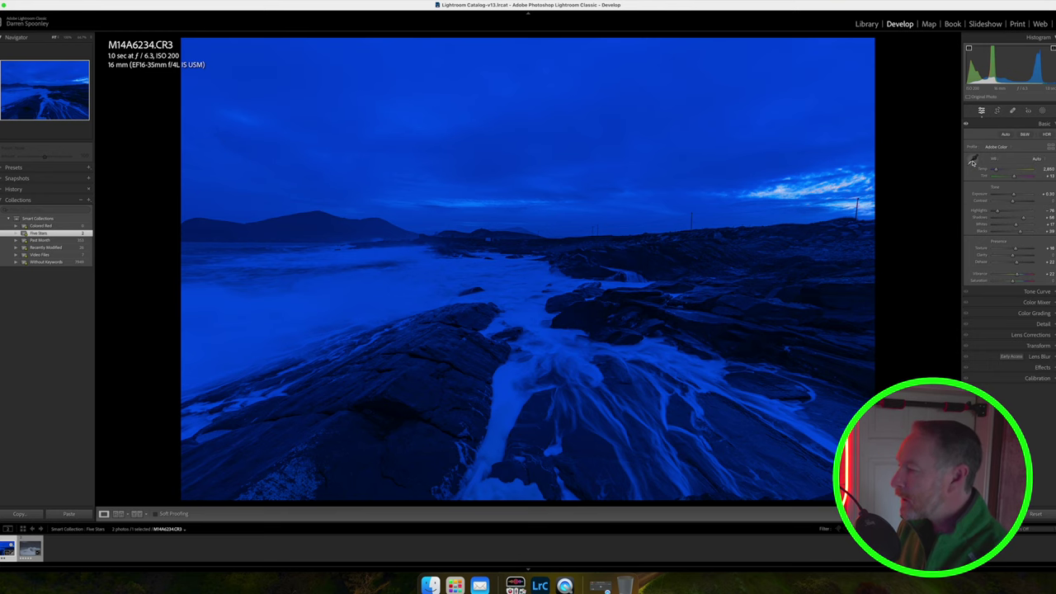
click(971, 160)
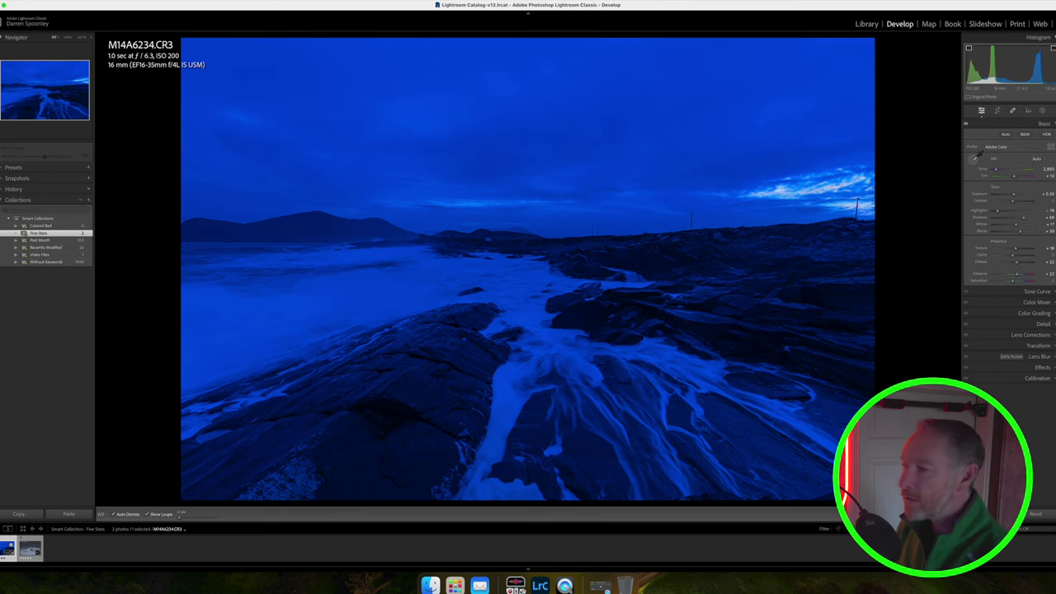
click(314, 123)
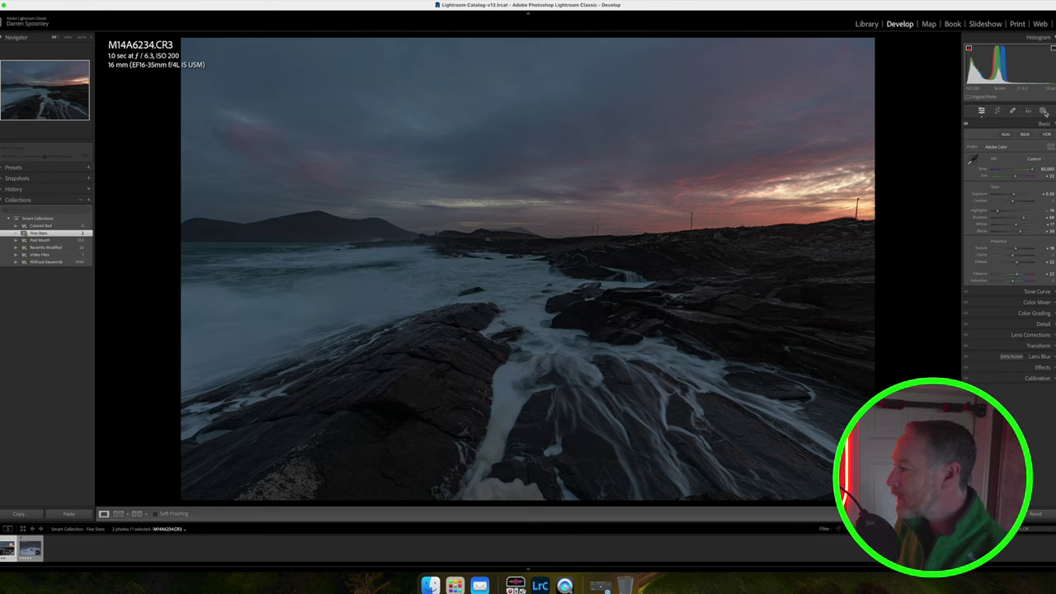
- Raise Exposure to +1.25 and Contrast to about +24
drag(1015, 197, 1017, 196)
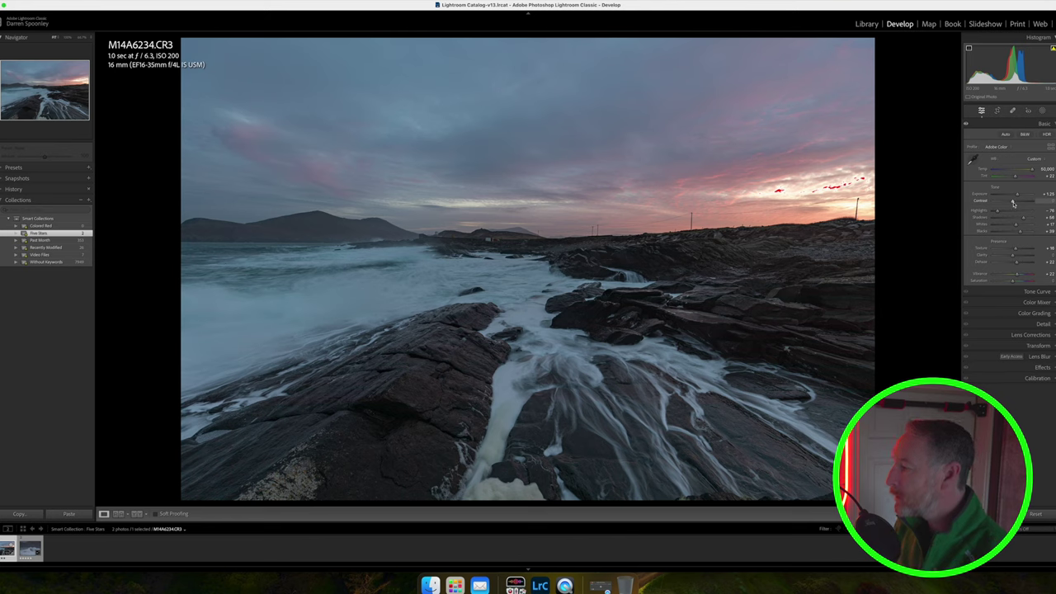
drag(1013, 203, 1018, 203)
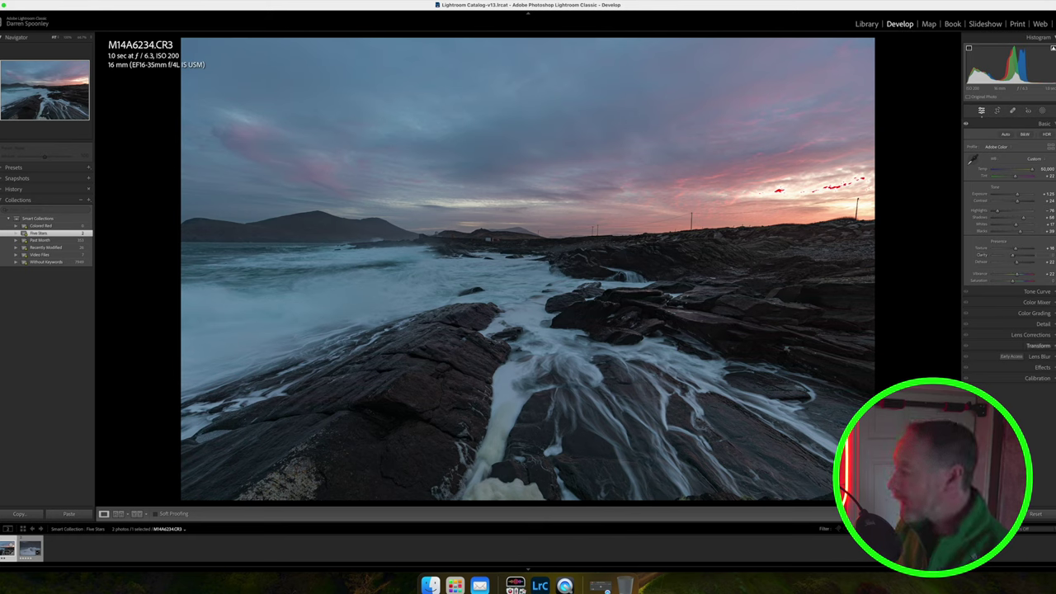
- Open the photo's lens correction profile settings
click(1031, 336)
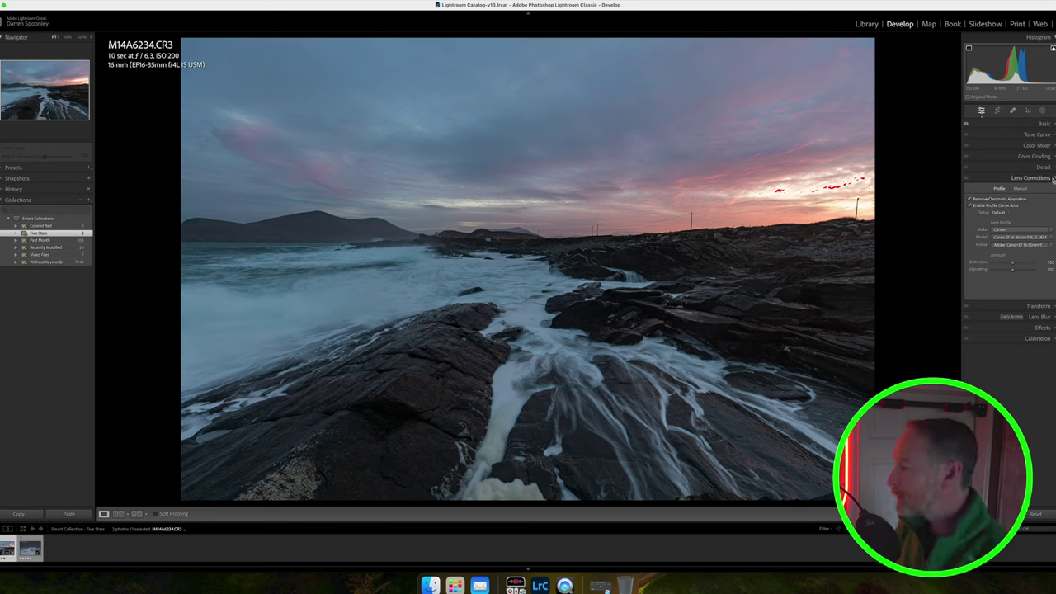
- Raise Contrast to about +40, ease the Highlights reduction, and set Saturation to +27 in the basic adjustments
click(1046, 123)
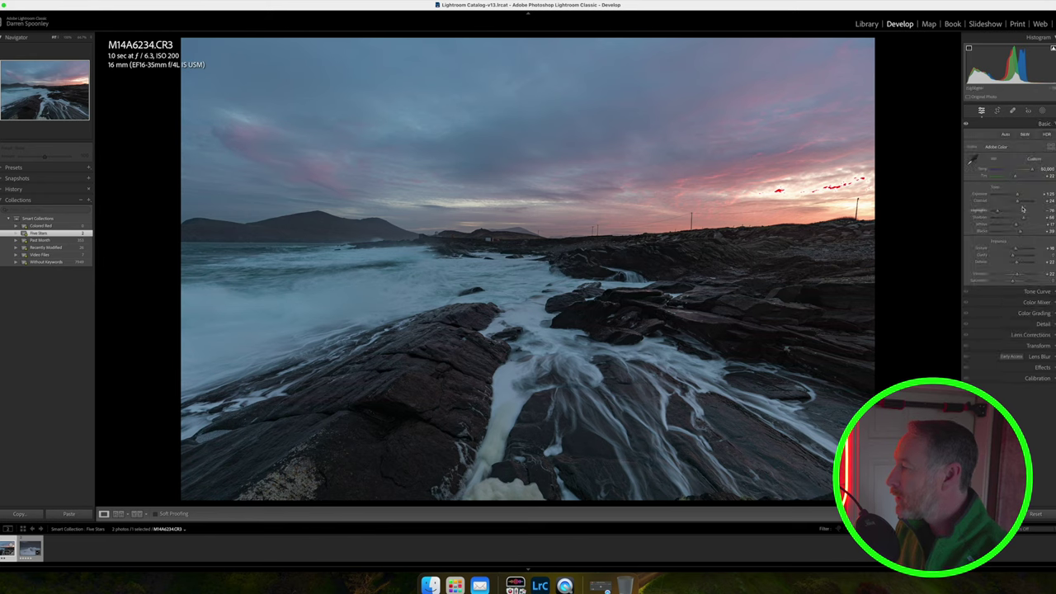
drag(1017, 201, 1004, 212)
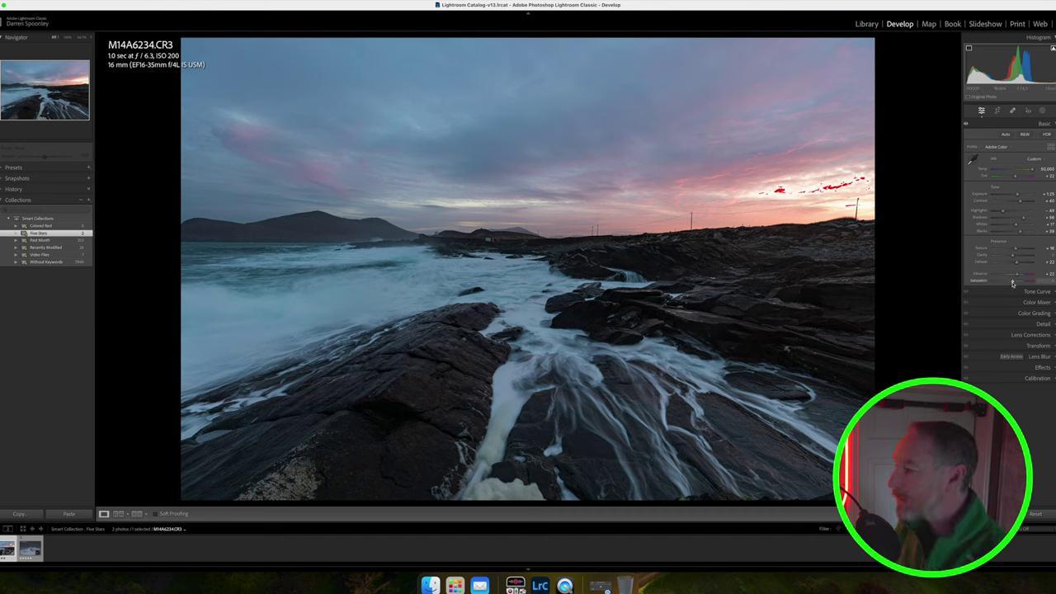
drag(1012, 283, 1020, 283)
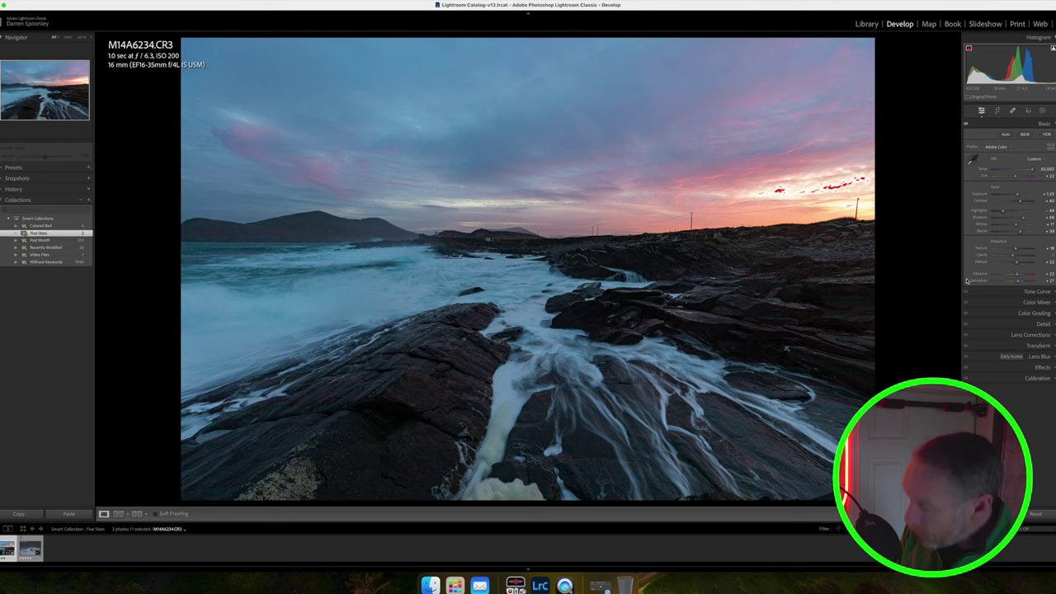
- Apply AI Denoise at amount 50 to the photo, checking the sky and hills in the preview and stacking the enhanced DNG with the original
key(z)
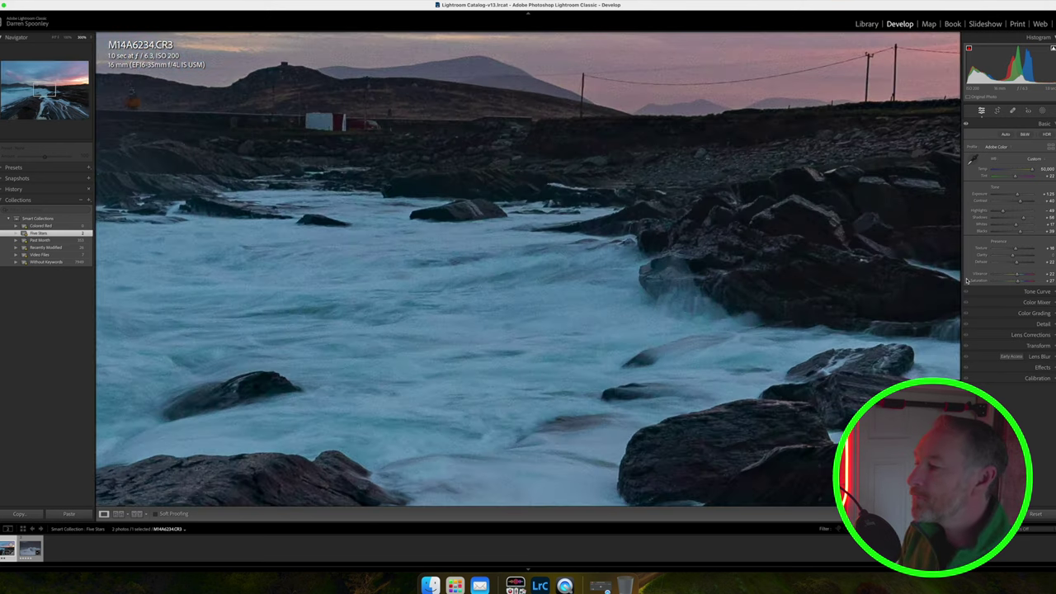
scroll(633, 129, up, 5)
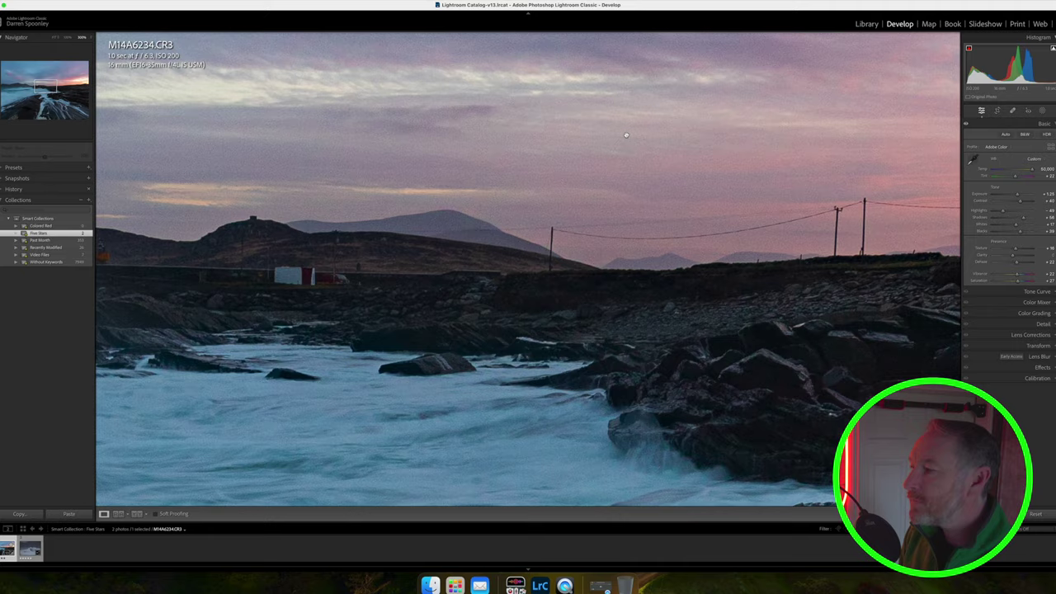
scroll(625, 147, right, 5)
scroll(624, 147, up, 3)
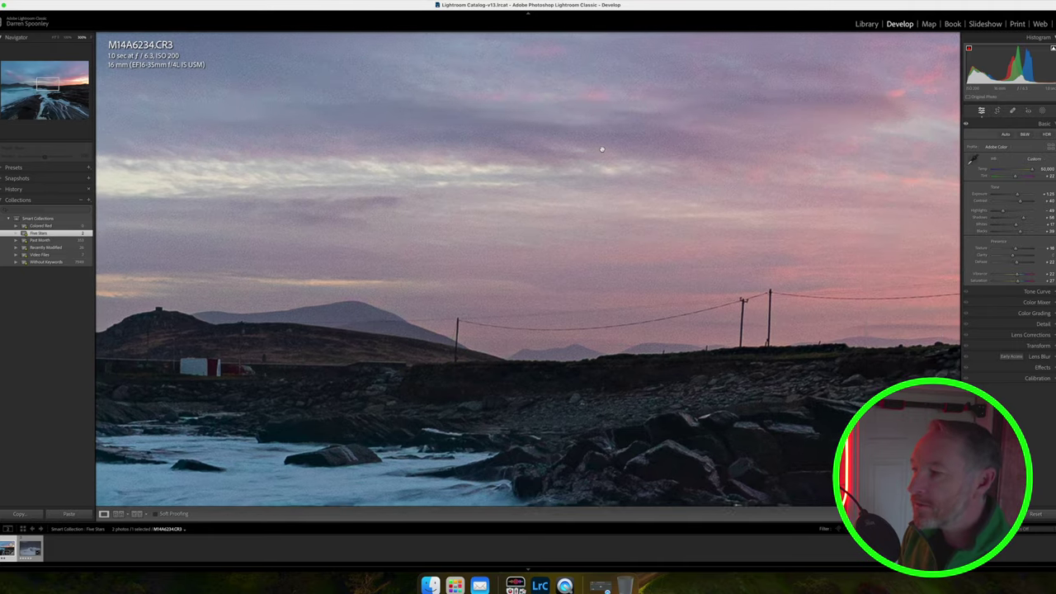
scroll(602, 149, up, 3)
scroll(601, 149, right, 1)
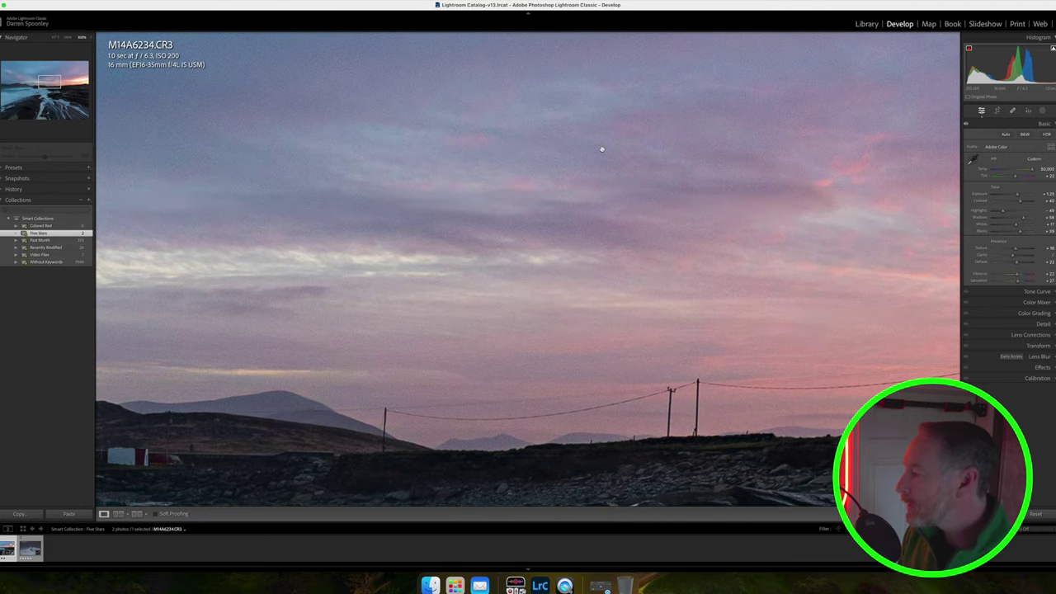
click(1046, 324)
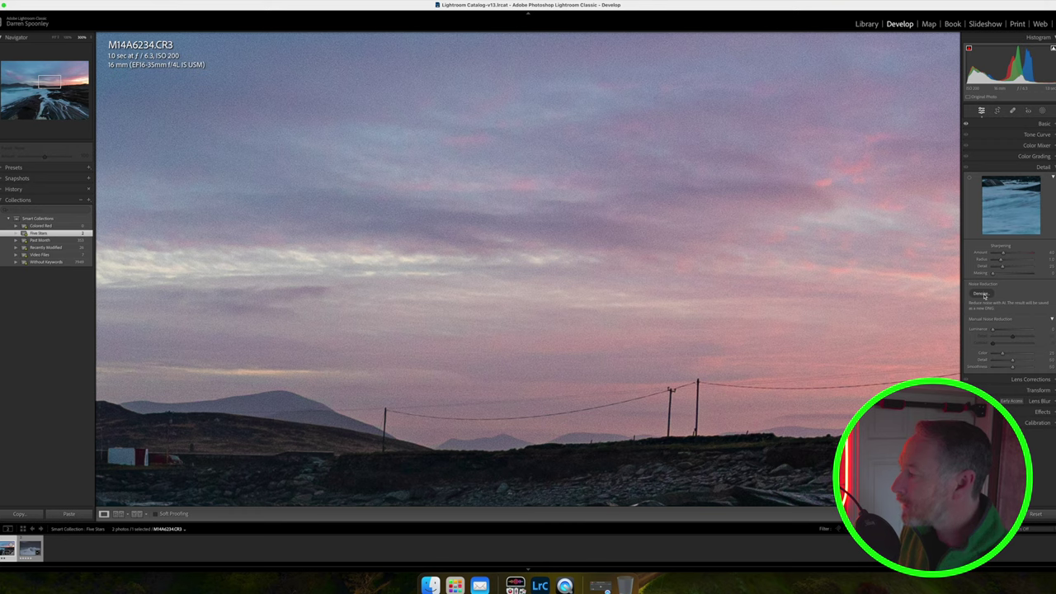
click(982, 293)
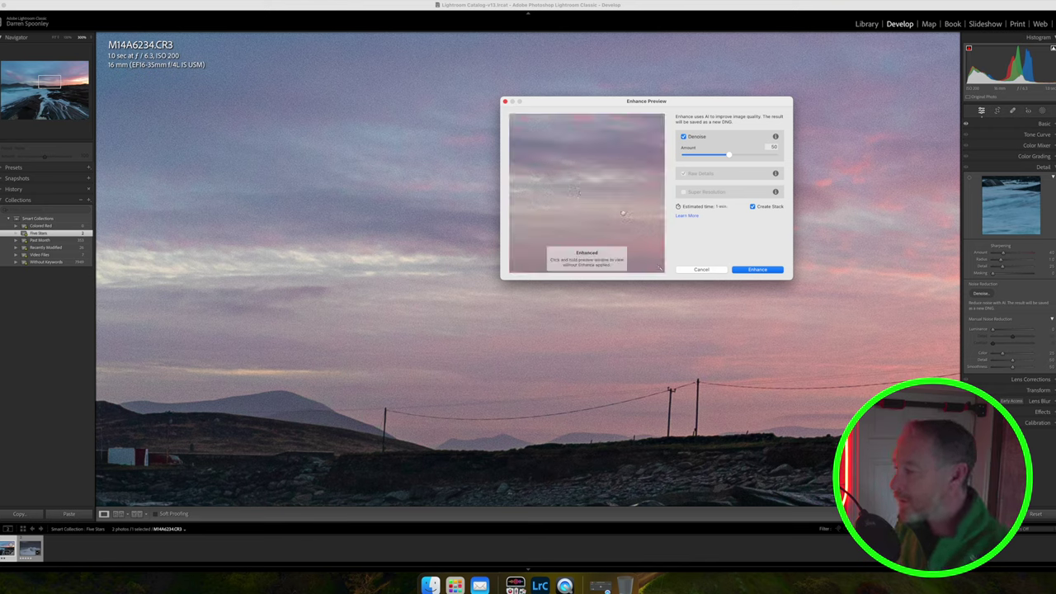
click(583, 214)
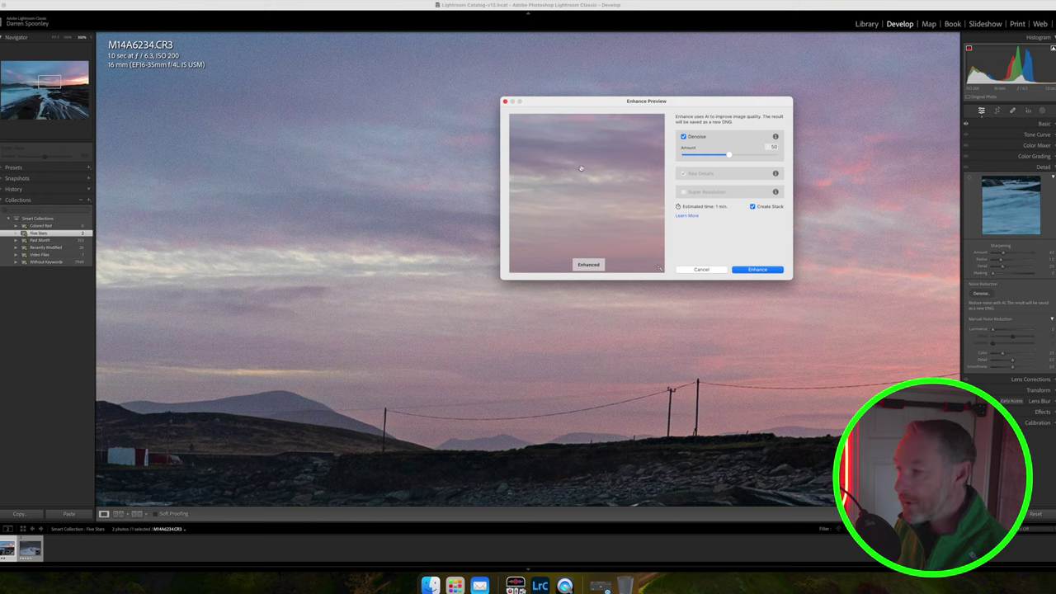
drag(540, 241, 597, 213)
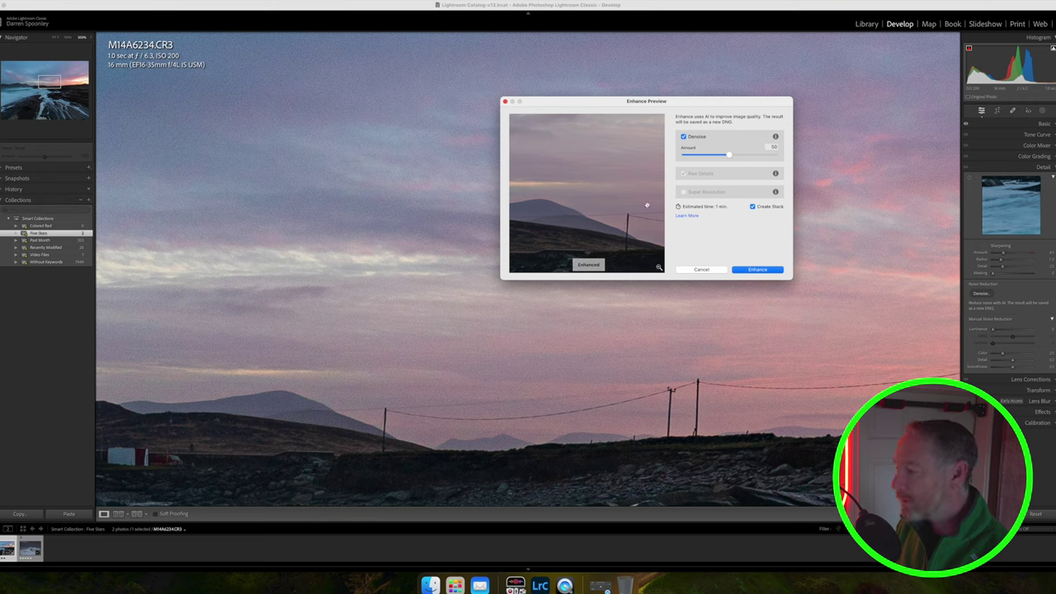
click(758, 269)
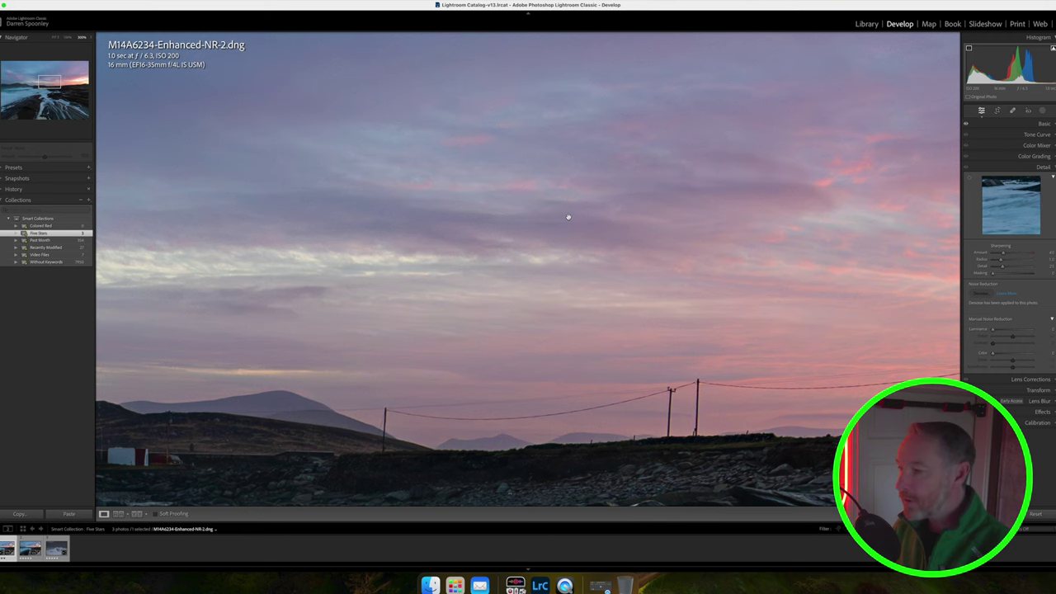
- Examine the denoised photo up close for remaining noise and preserved detail in the sky, the rocks and the flowing water
scroll(567, 218, down, 3)
scroll(567, 218, left, 5)
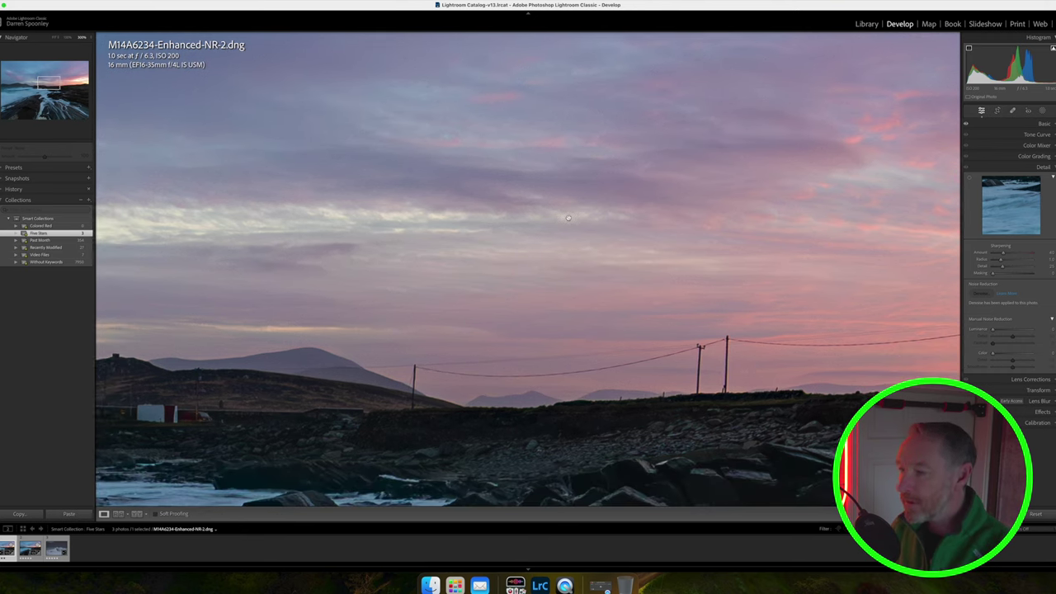
scroll(567, 217, up, 4)
scroll(568, 218, right, 5)
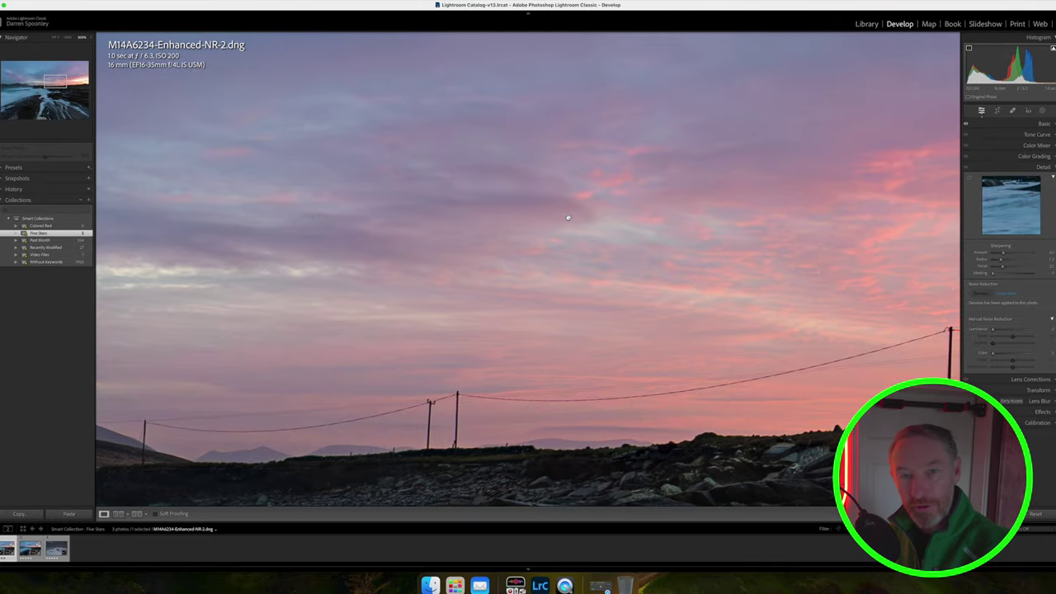
scroll(567, 217, down, 1)
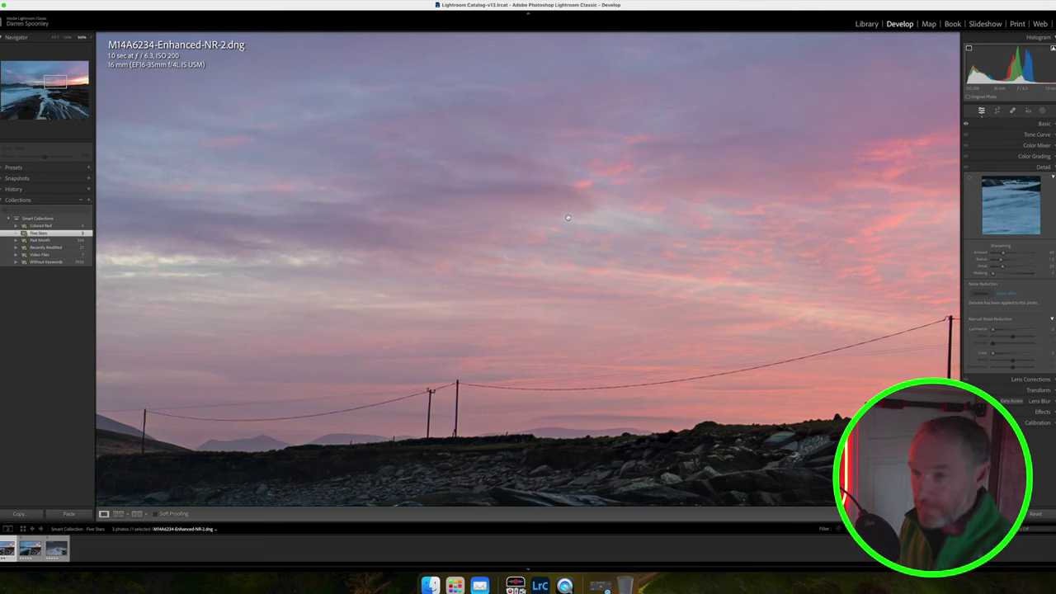
scroll(567, 217, down, 5)
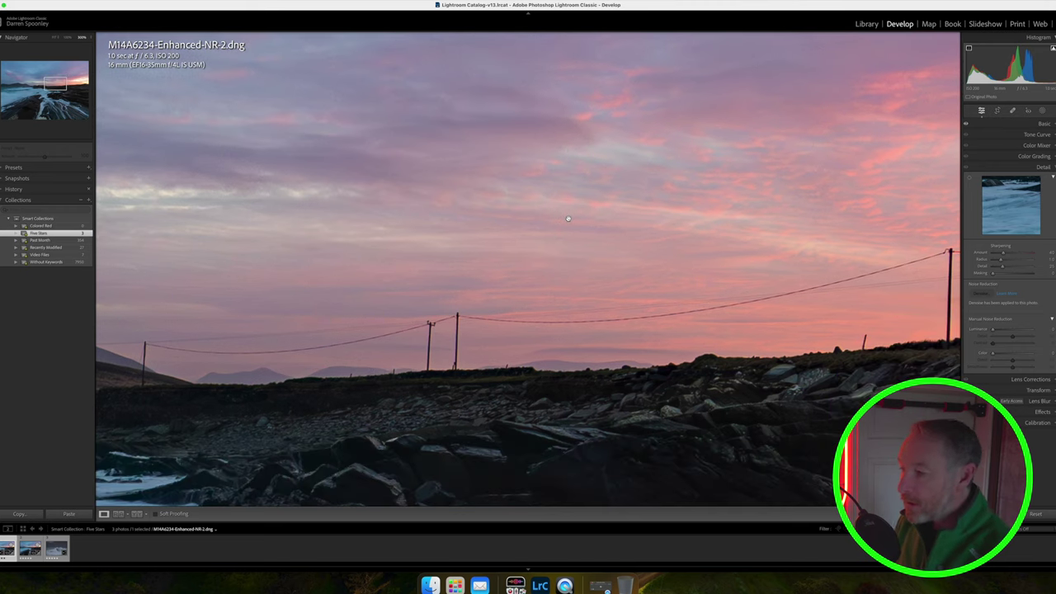
scroll(568, 217, down, 5)
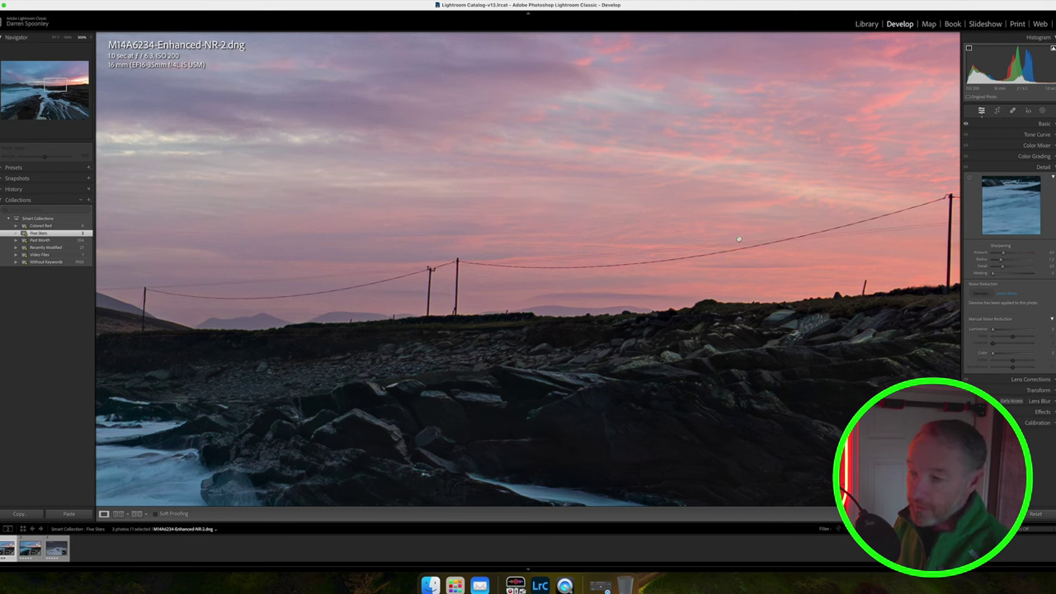
scroll(681, 240, down, 10)
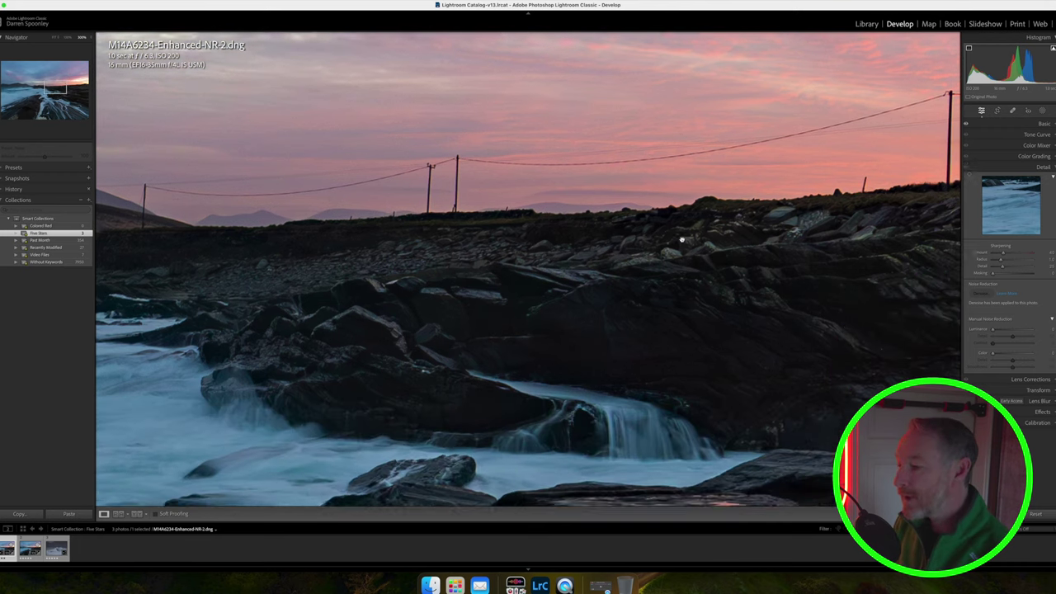
scroll(681, 240, down, 3)
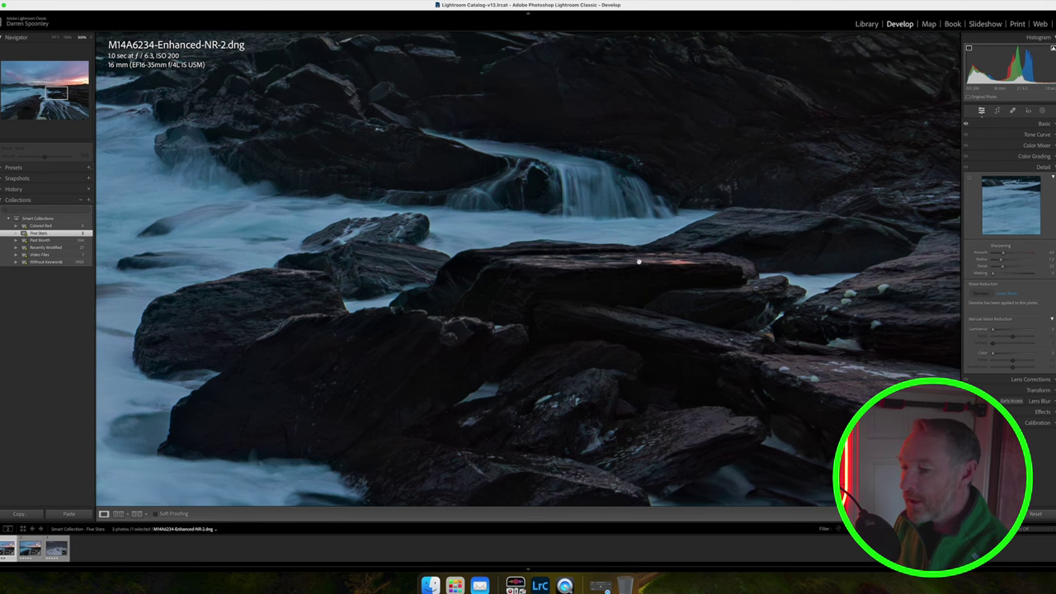
scroll(637, 270, down, 3)
scroll(636, 271, down, 10)
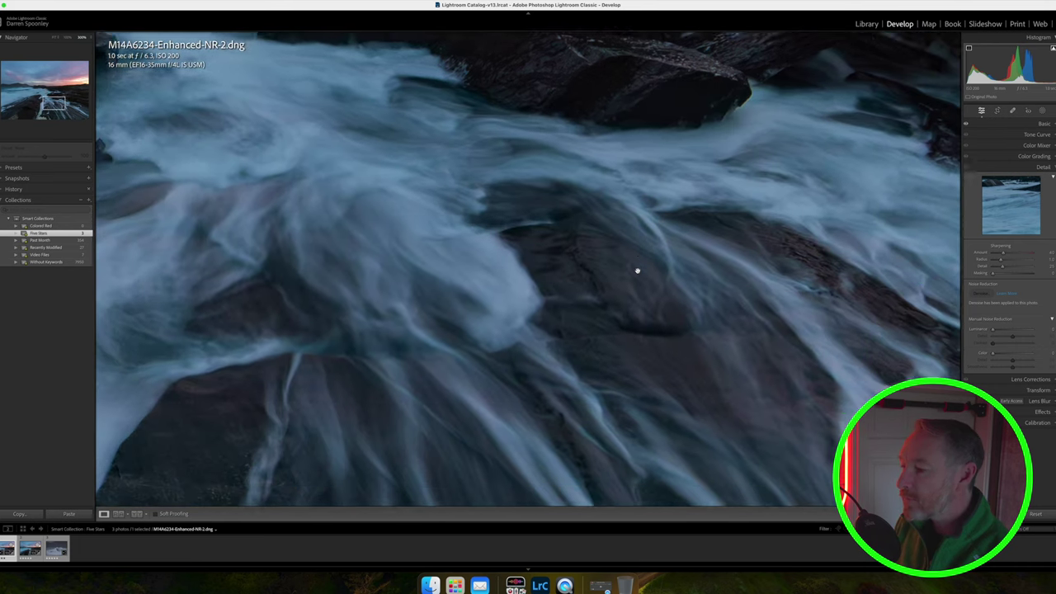
scroll(639, 269, left, 10)
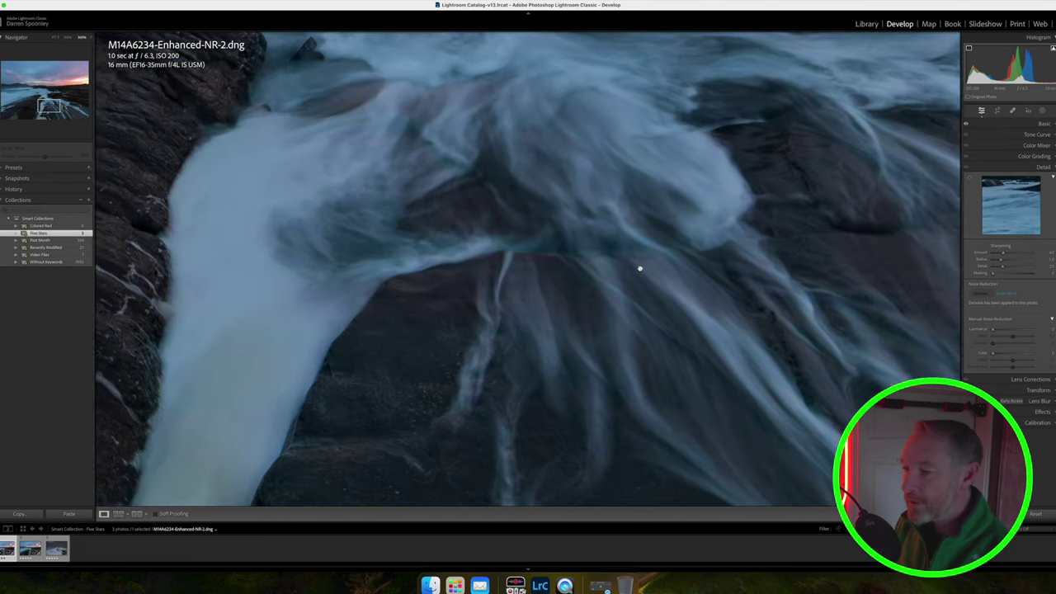
scroll(640, 269, up, 10)
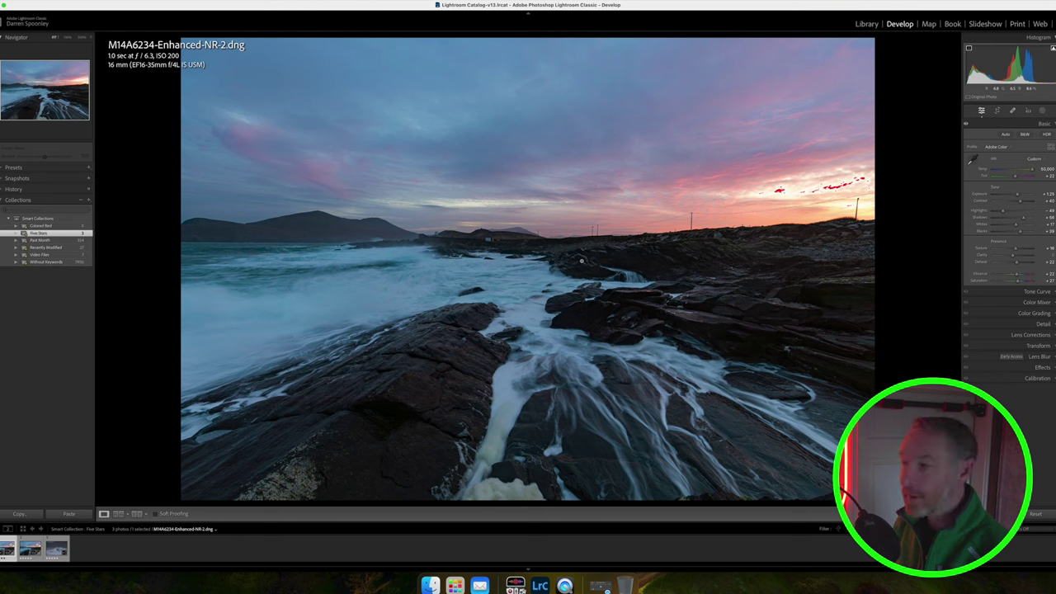
- Check the horizon and clouds up close, and push Dehaze to +100 on the denoised photo
click(573, 247)
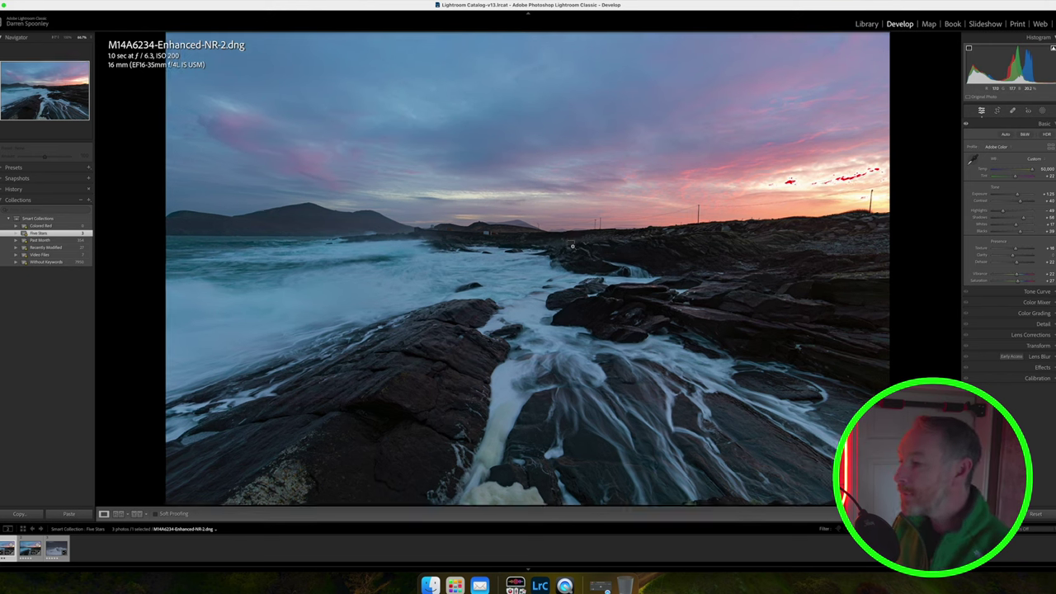
scroll(572, 248, up, 5)
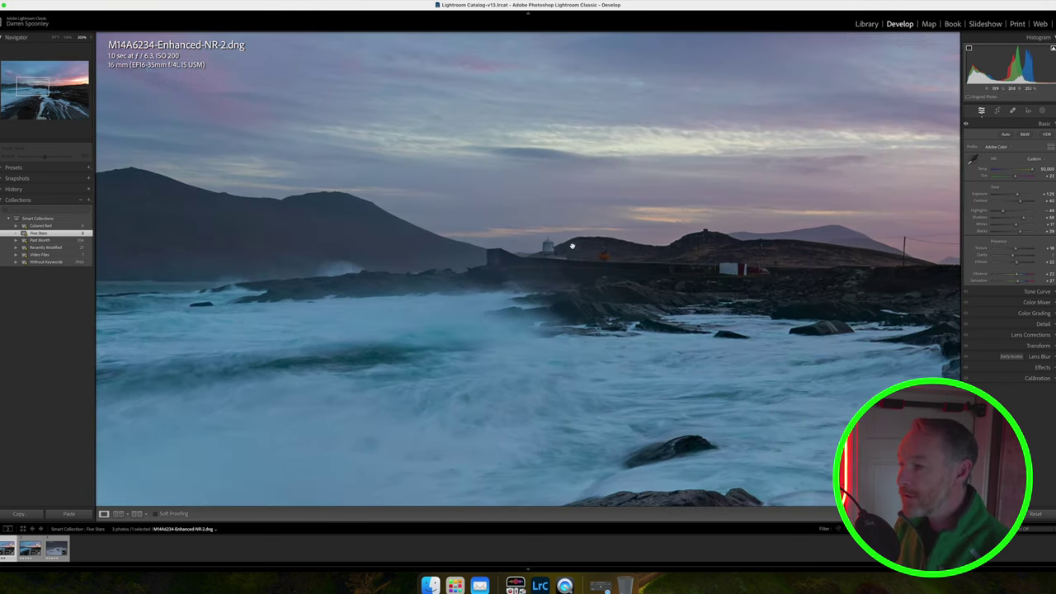
scroll(572, 246, right, 3)
scroll(572, 246, up, 5)
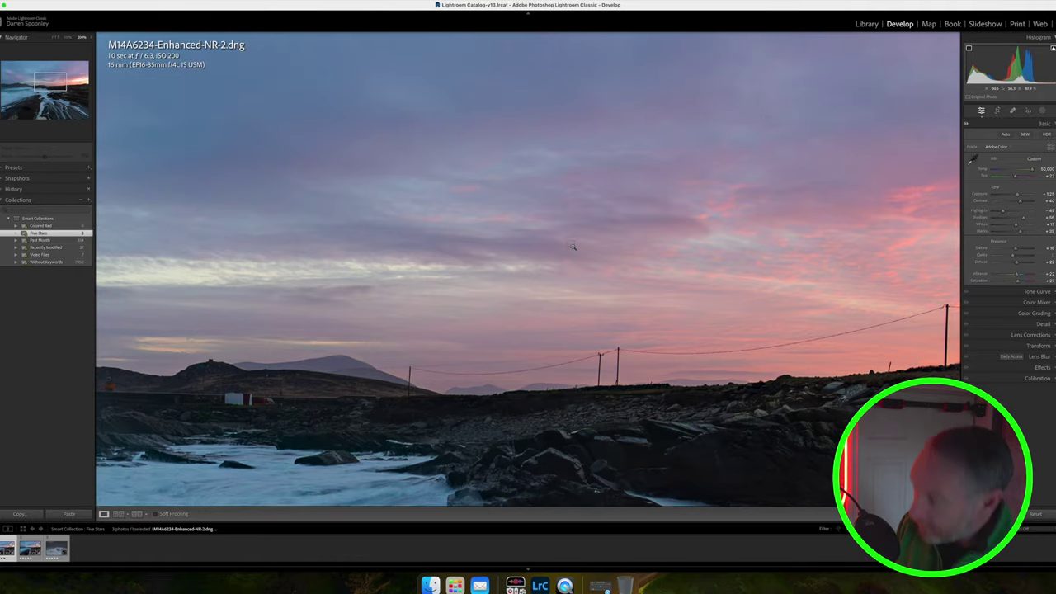
click(572, 246)
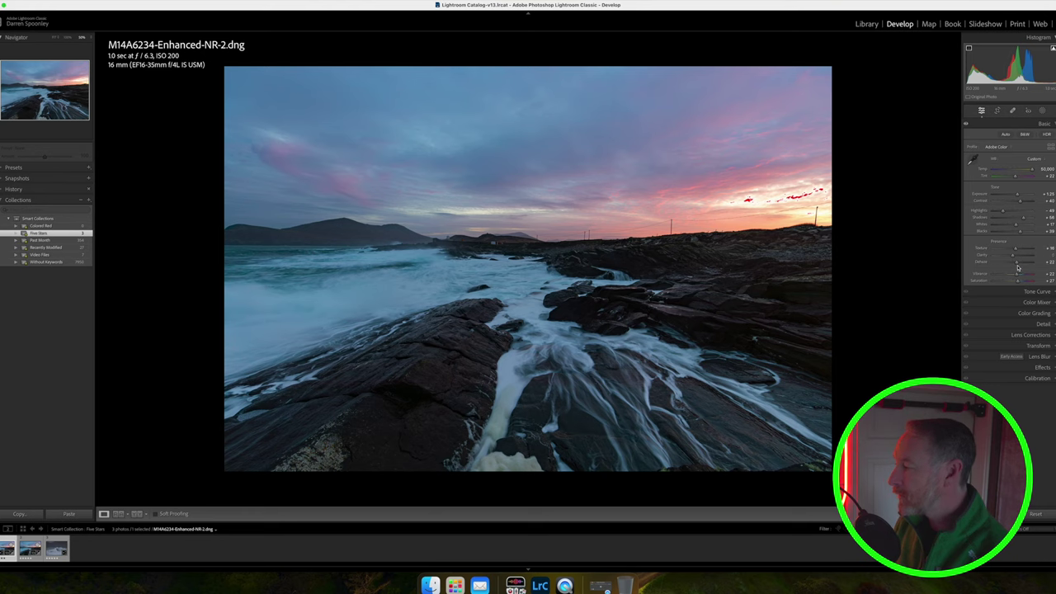
drag(1018, 263, 1044, 262)
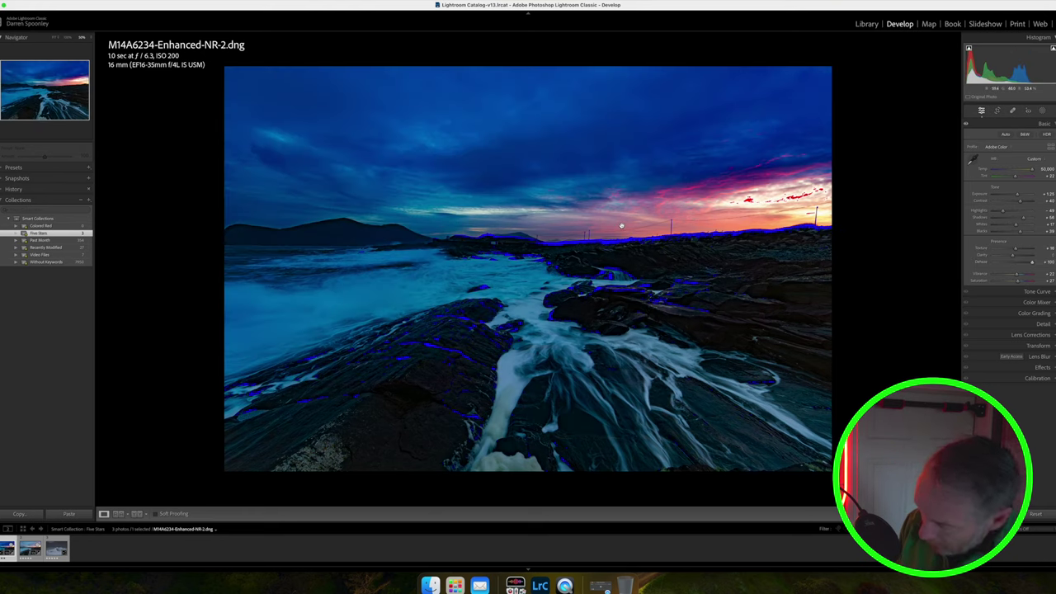
- Inspect the heavily dehazed sky, hills and shoreline up close for noise and artefacts
click(621, 225)
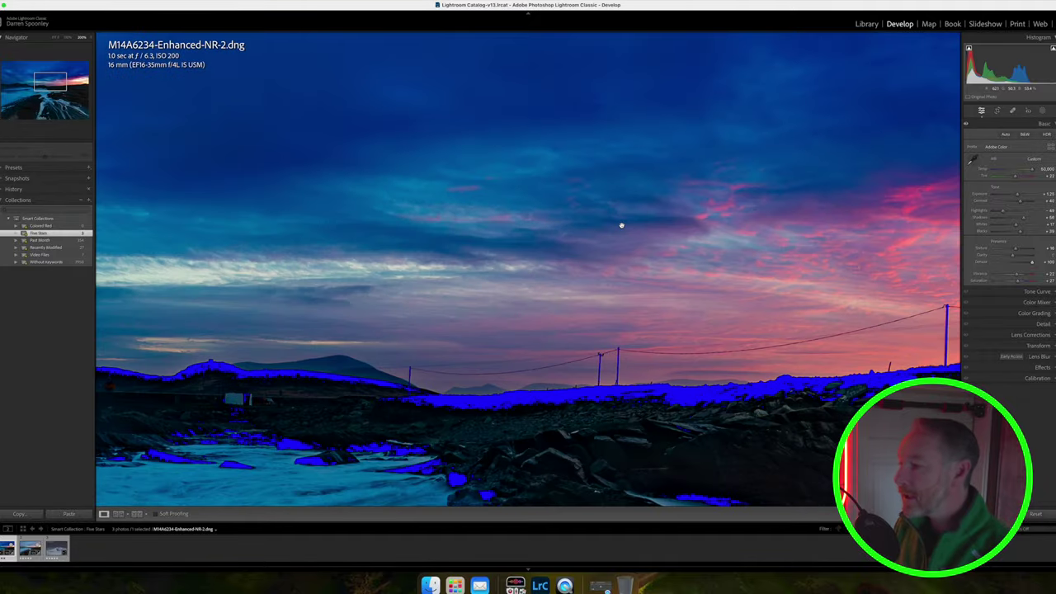
scroll(621, 224, up, 10)
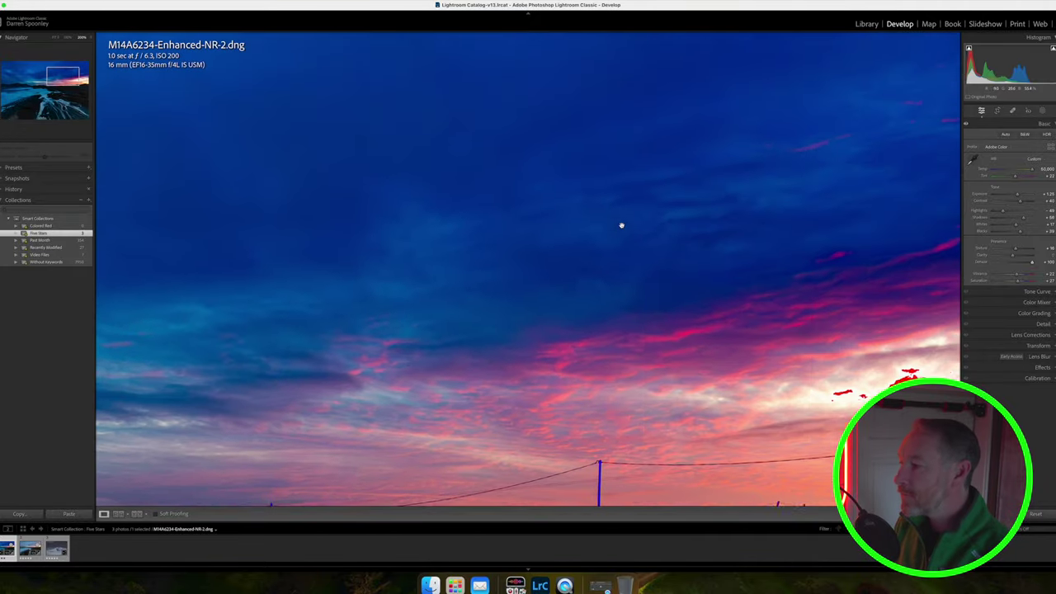
scroll(621, 224, up, 10)
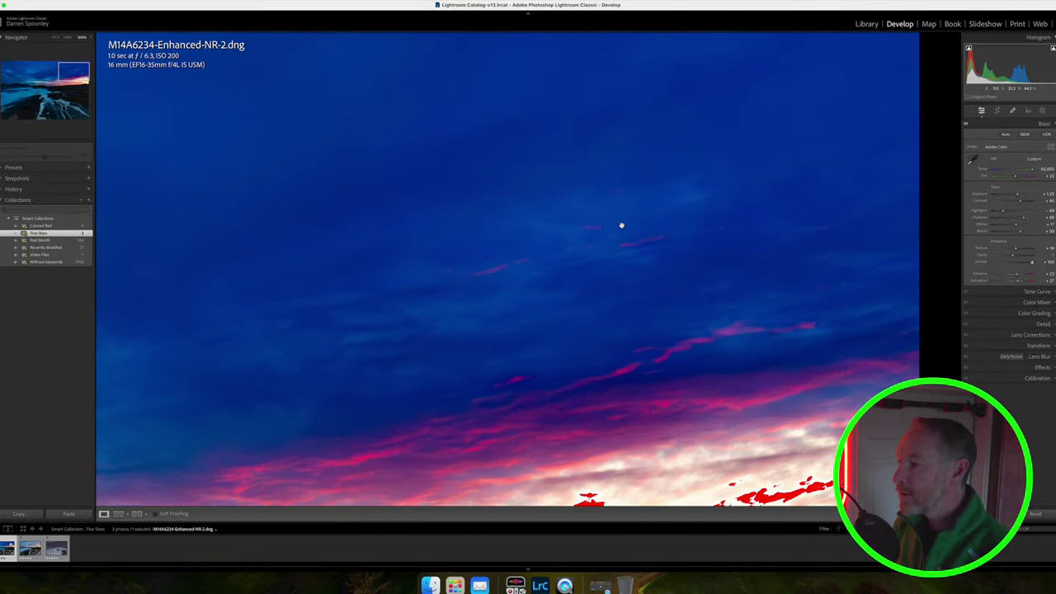
scroll(621, 225, left, 10)
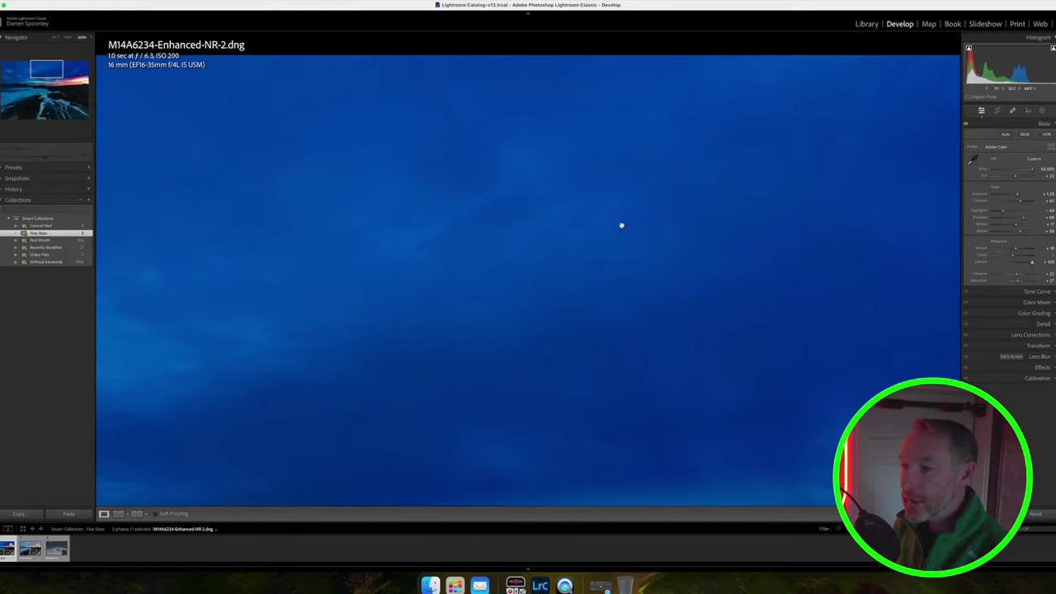
scroll(621, 224, left, 8)
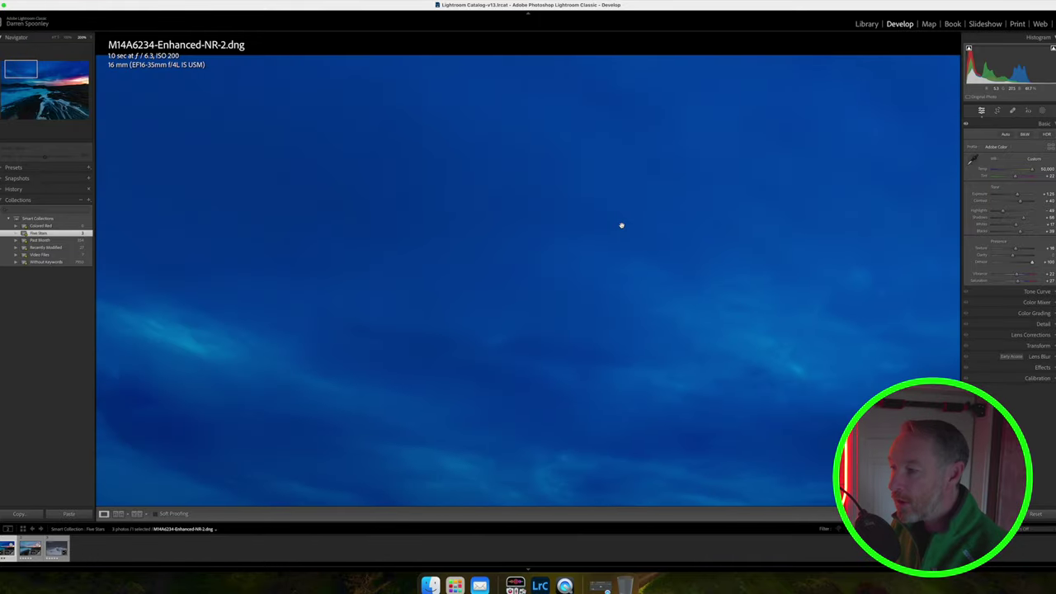
scroll(621, 224, down, 10)
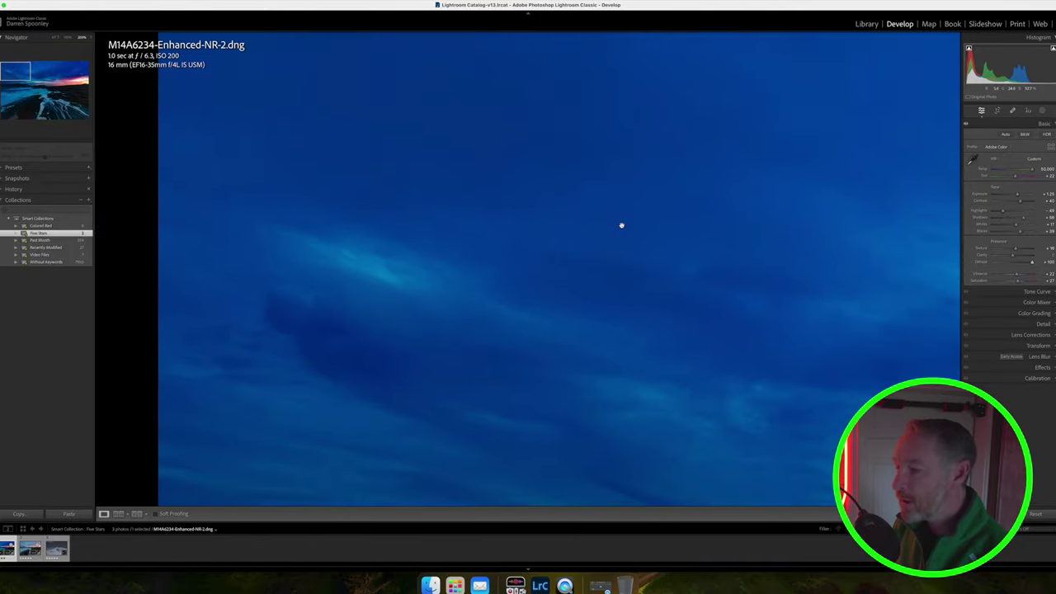
scroll(621, 225, down, 10)
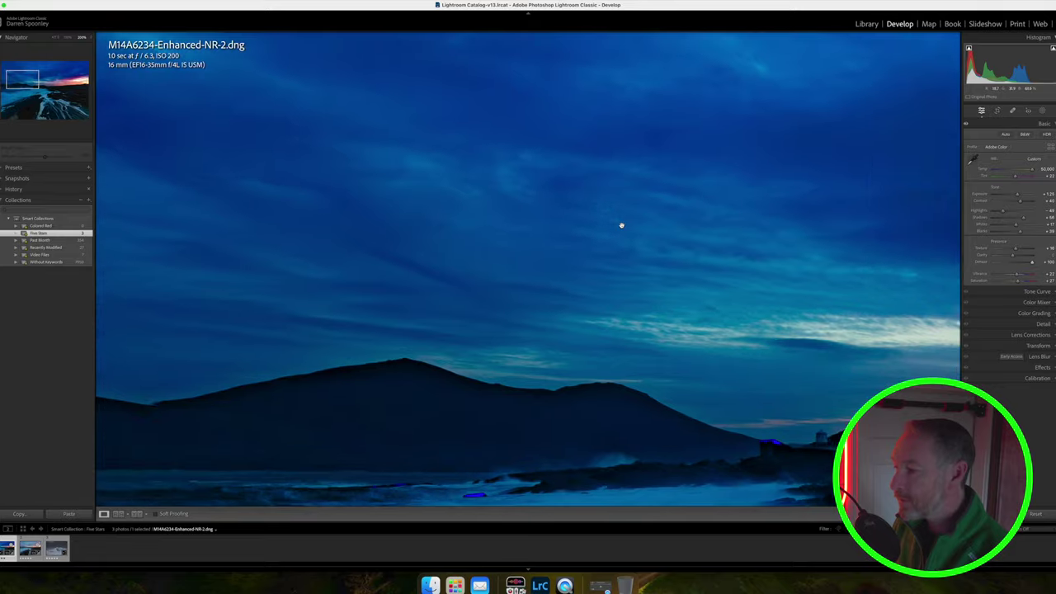
scroll(621, 224, right, 8)
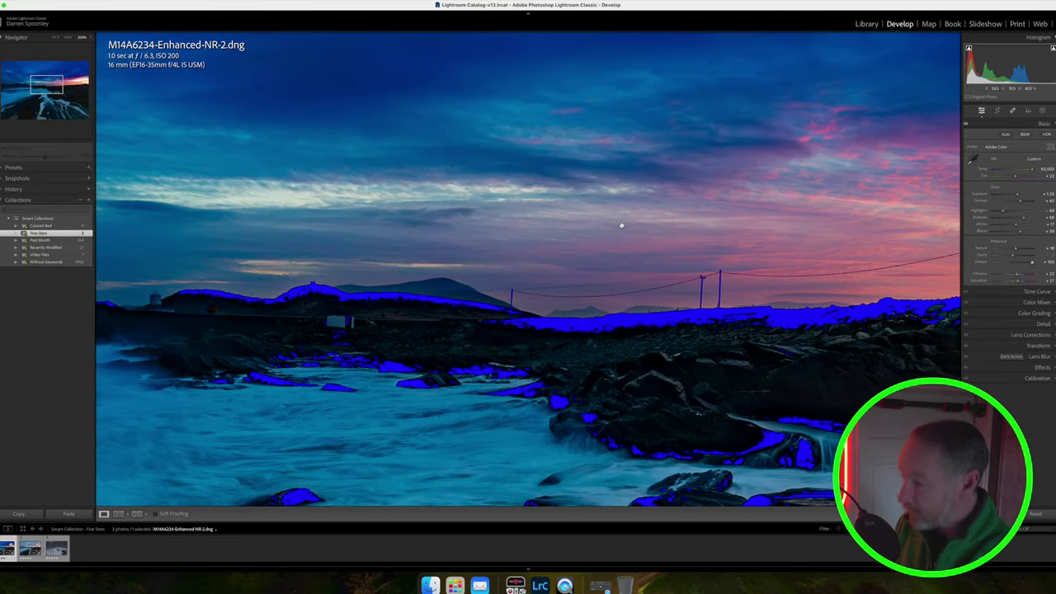
- Undo the +100 Dehaze change and set the photo's Highlights to -42
key(super+z)
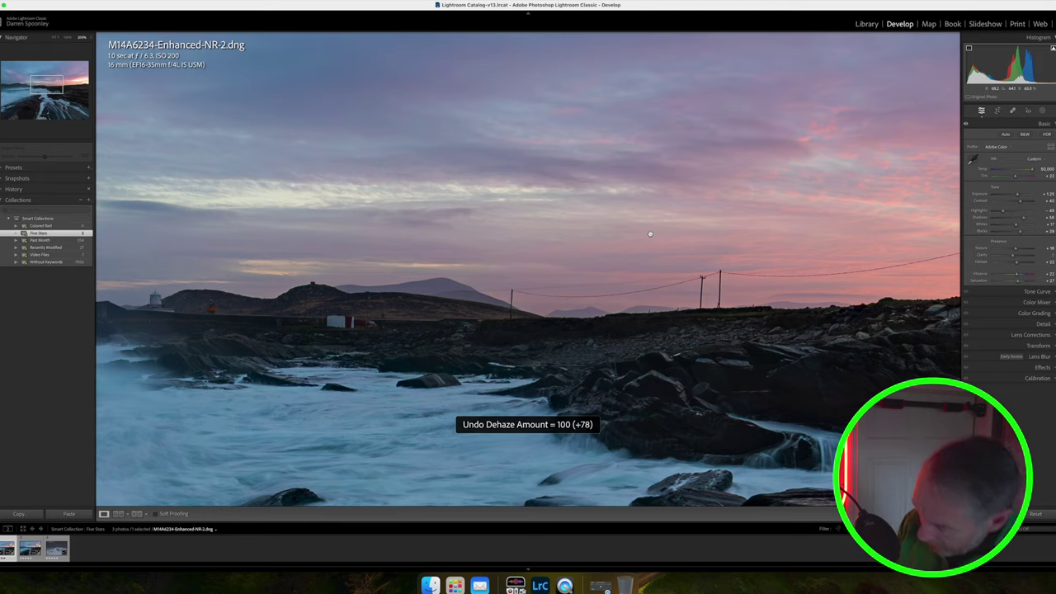
click(650, 234)
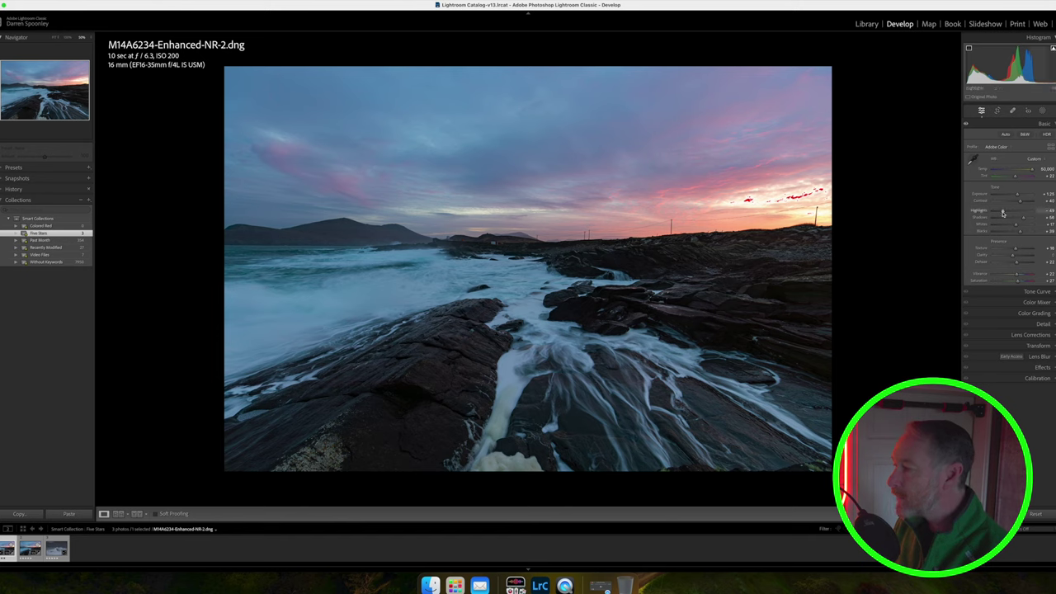
drag(1000, 212, 1000, 213)
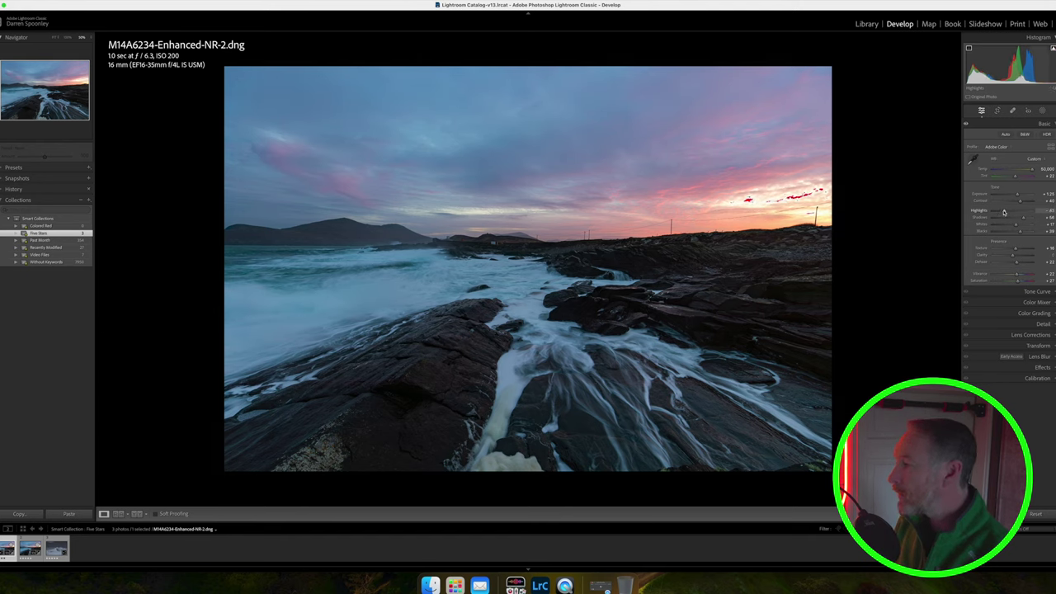
- Mask the sky, lower its Exposure to about -0.5 and raise its Saturation to about 15
click(1014, 112)
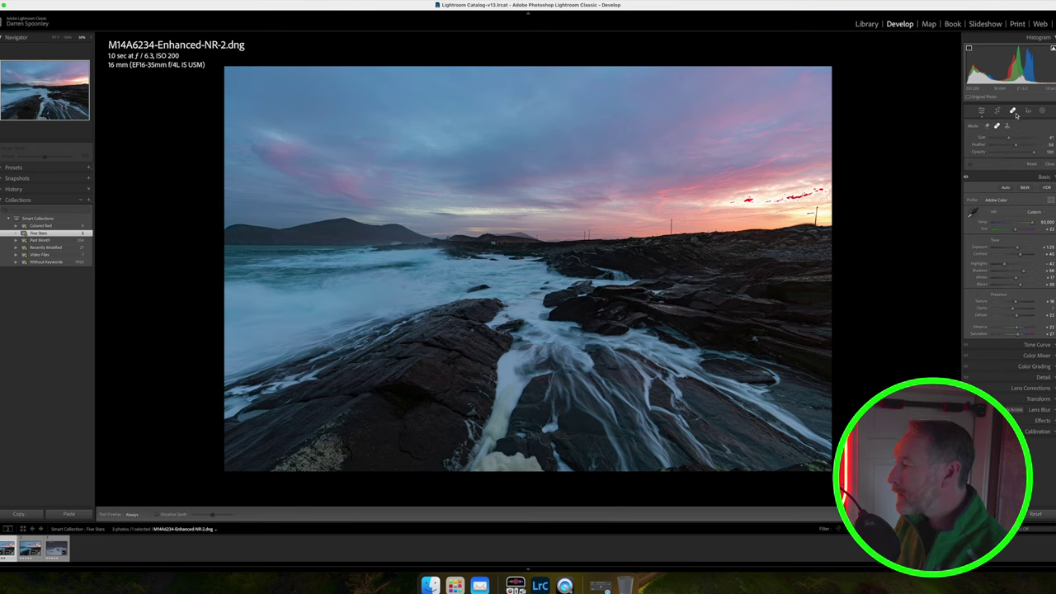
click(1042, 111)
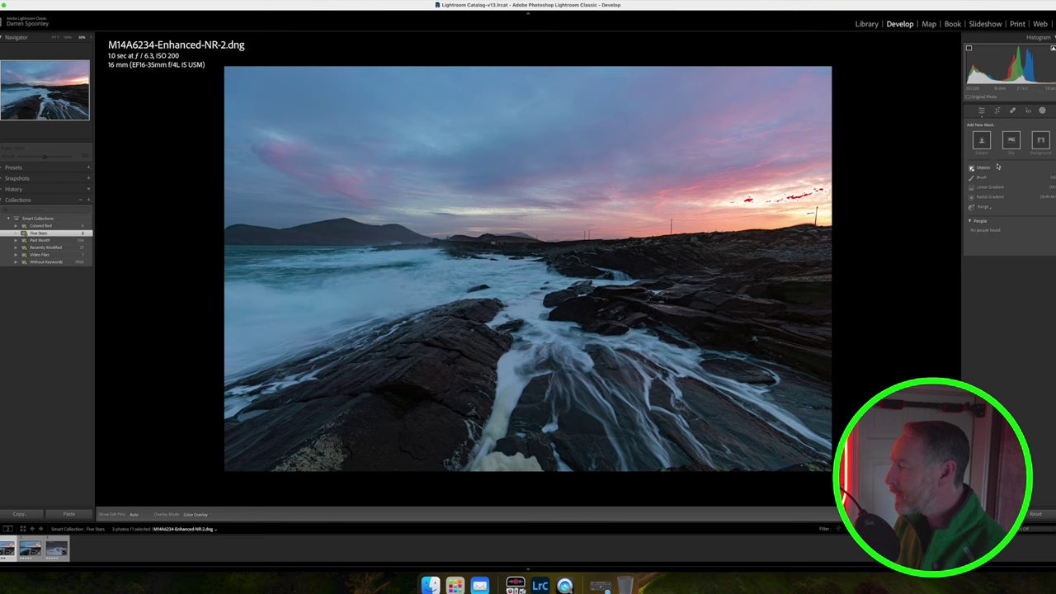
click(1010, 141)
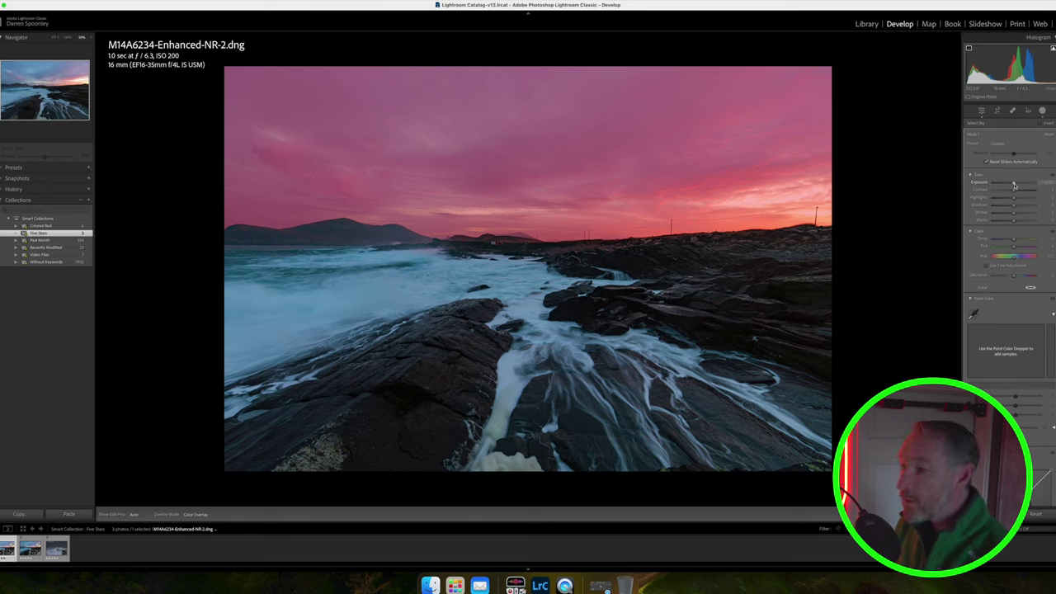
drag(1014, 185, 1003, 184)
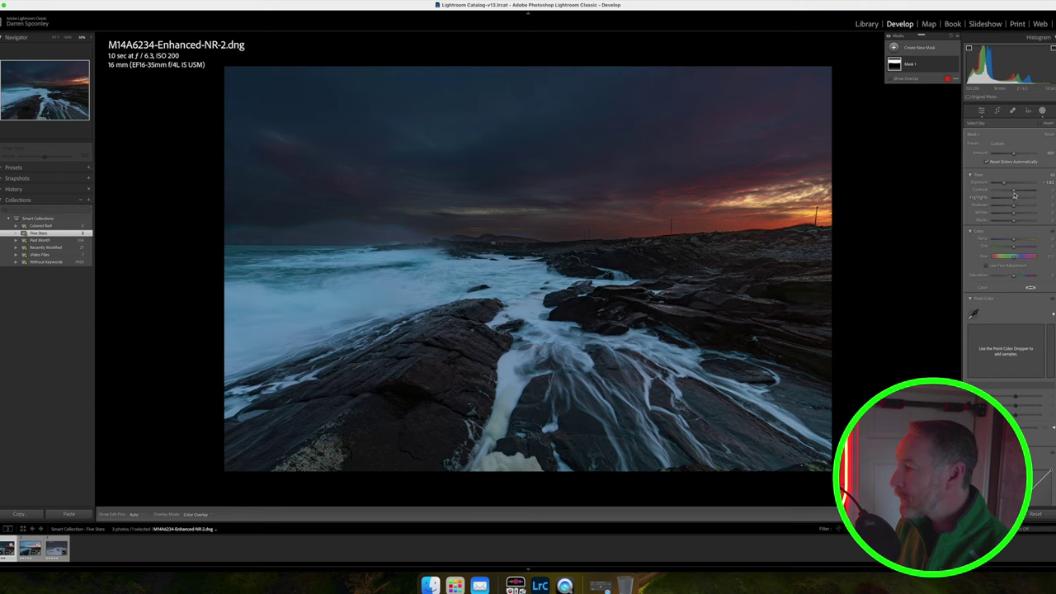
drag(1003, 182, 1012, 183)
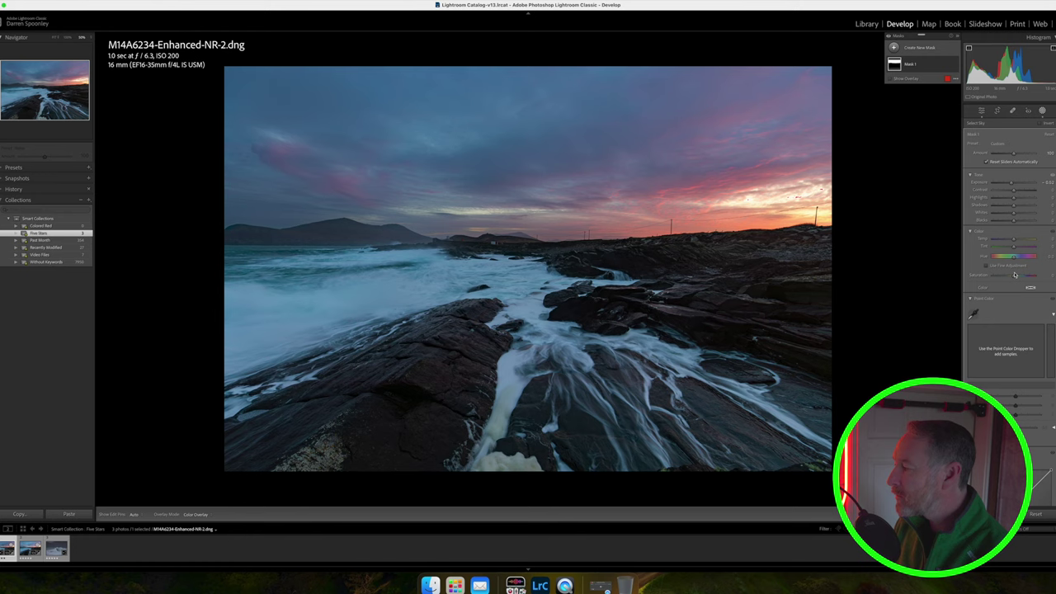
drag(1015, 276, 1014, 277)
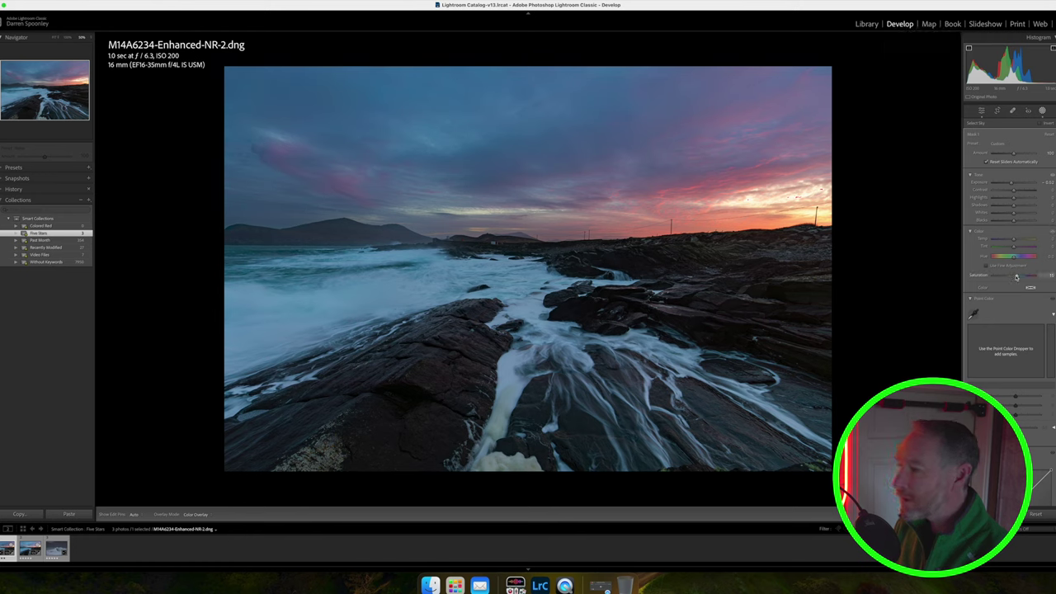
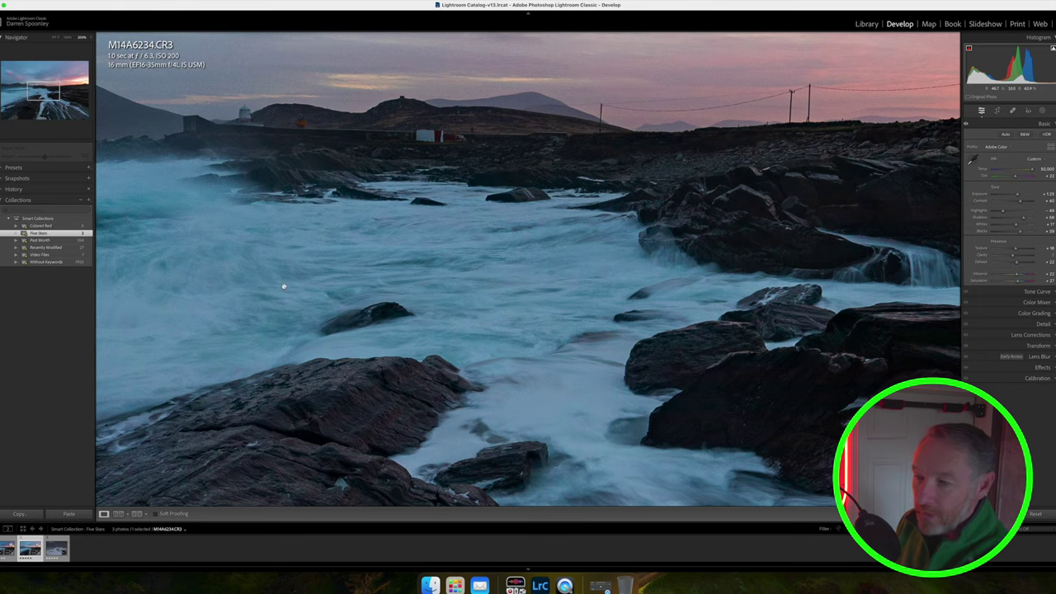
- Compare the original CR3 before and after its edits up close, and view the whole denoised, sky-masked version
key(backslash)
key(backslash)
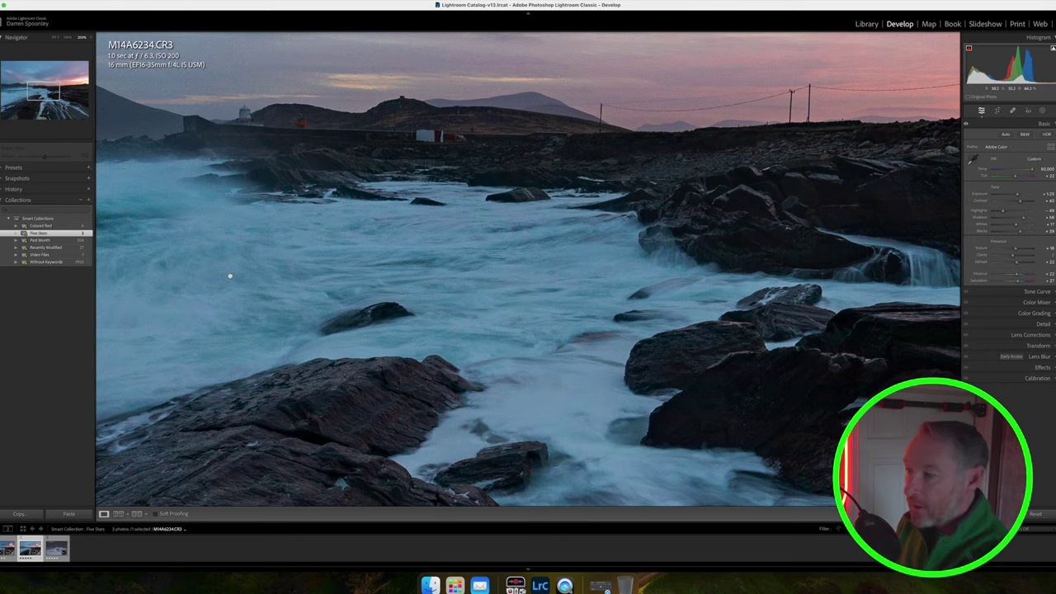
key(backslash)
key(backslash)
key(backslash)
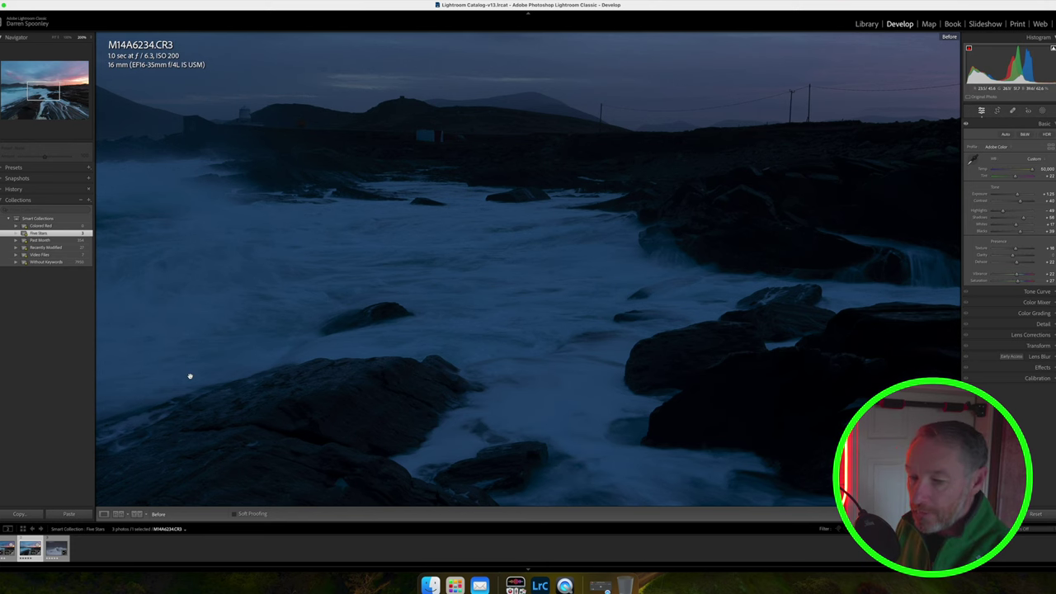
key(Left)
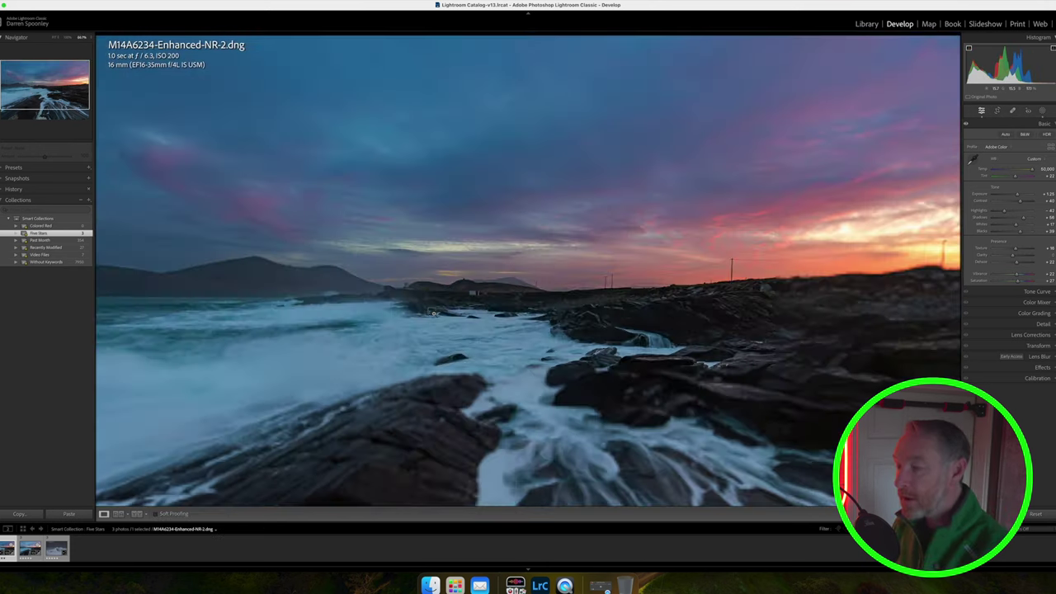
click(433, 314)
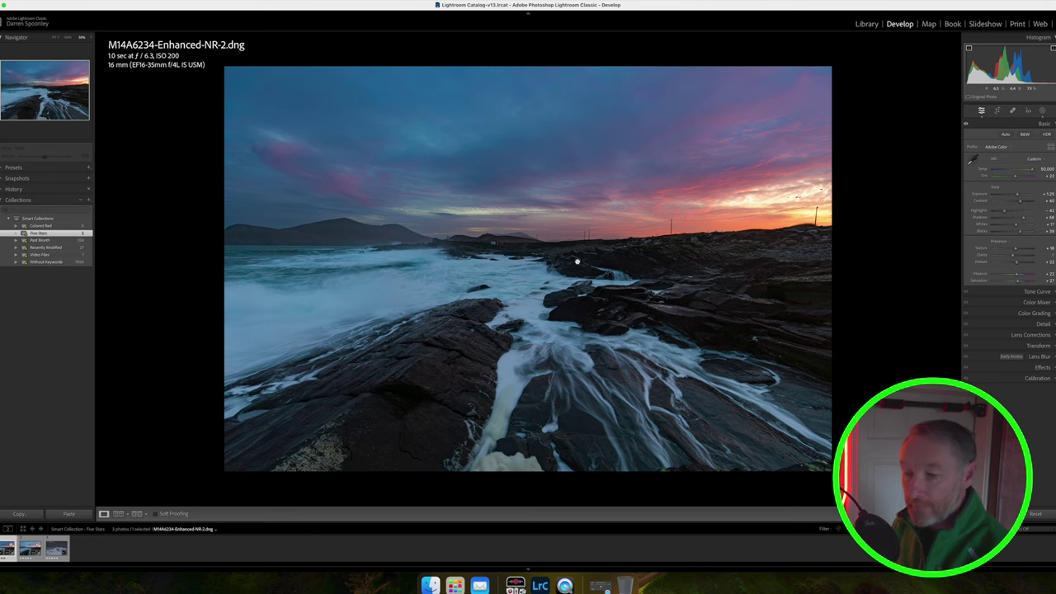
- Open the breaking wave photo, rotate it slightly to straighten the horizon, and apply Auto tone settings
click(56, 547)
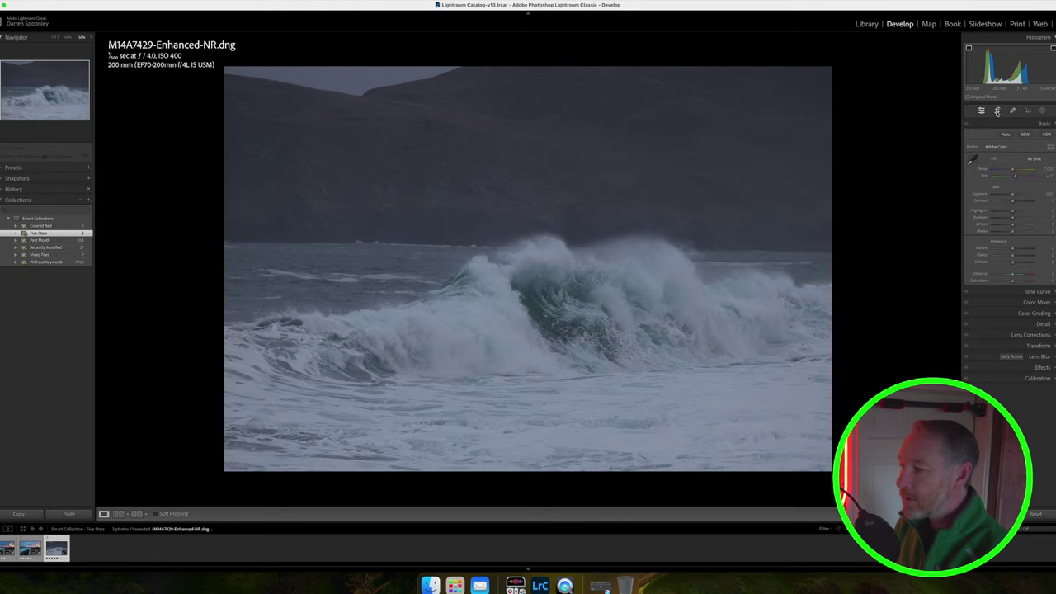
click(997, 111)
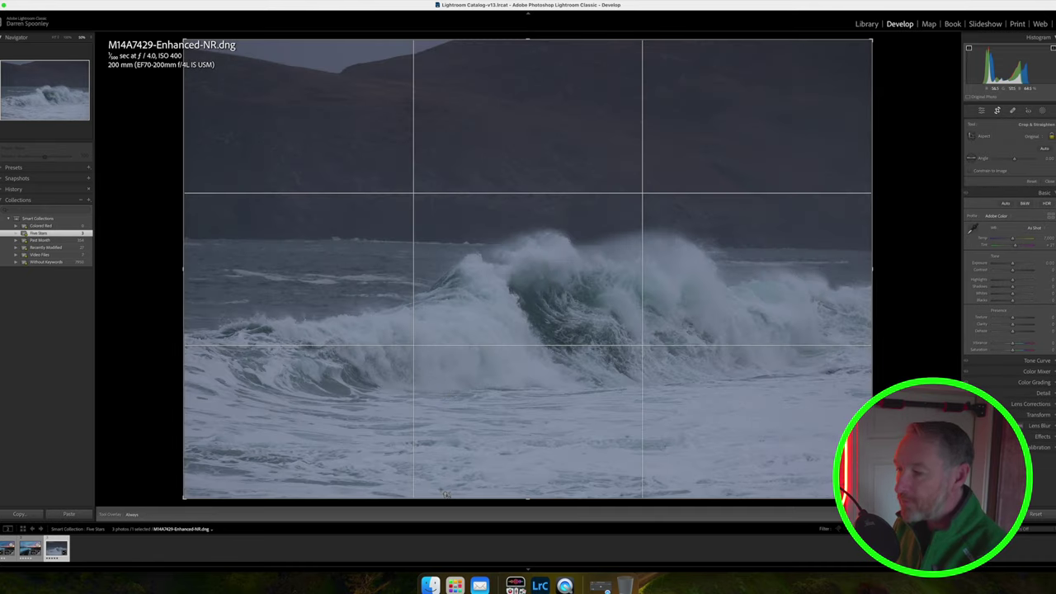
drag(443, 501, 450, 501)
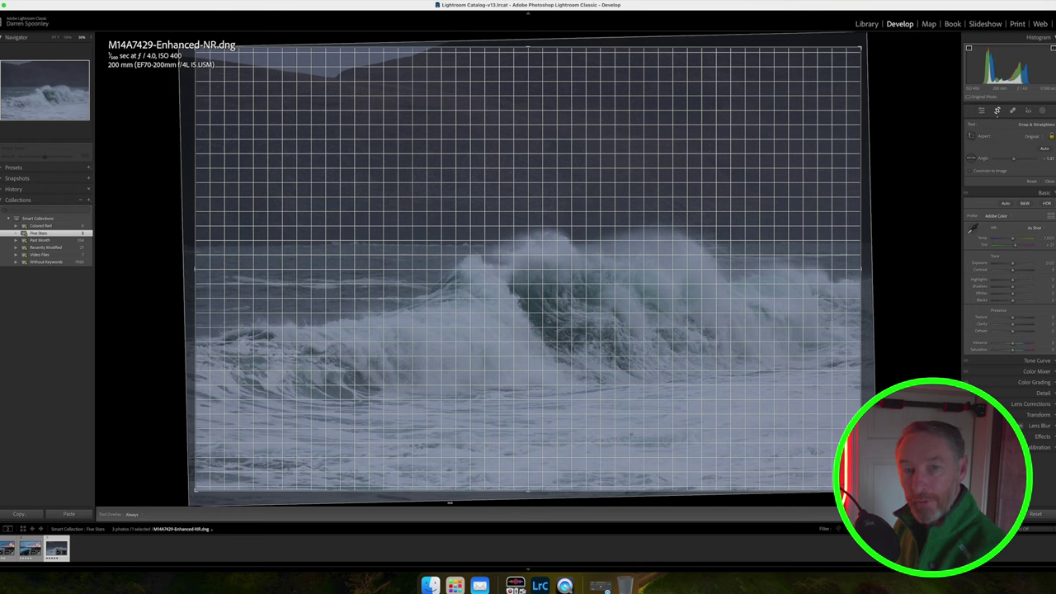
drag(449, 501, 449, 502)
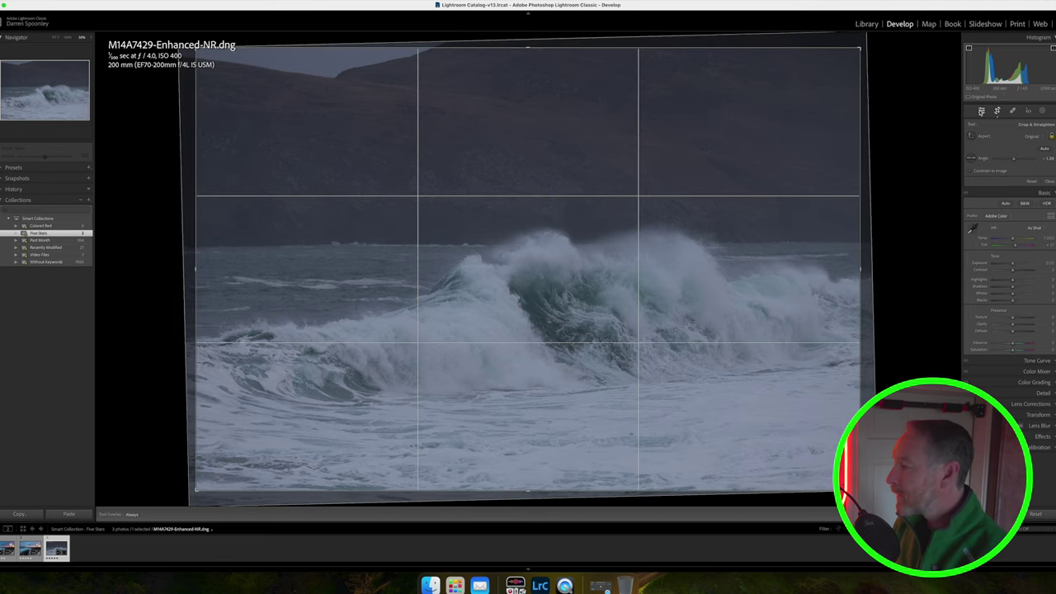
click(981, 110)
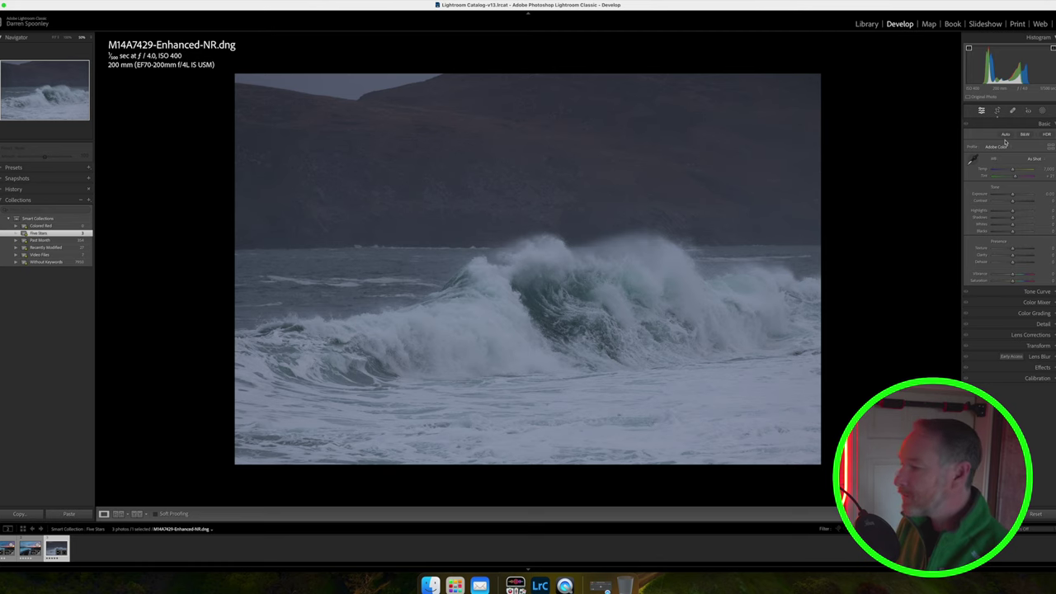
click(1005, 135)
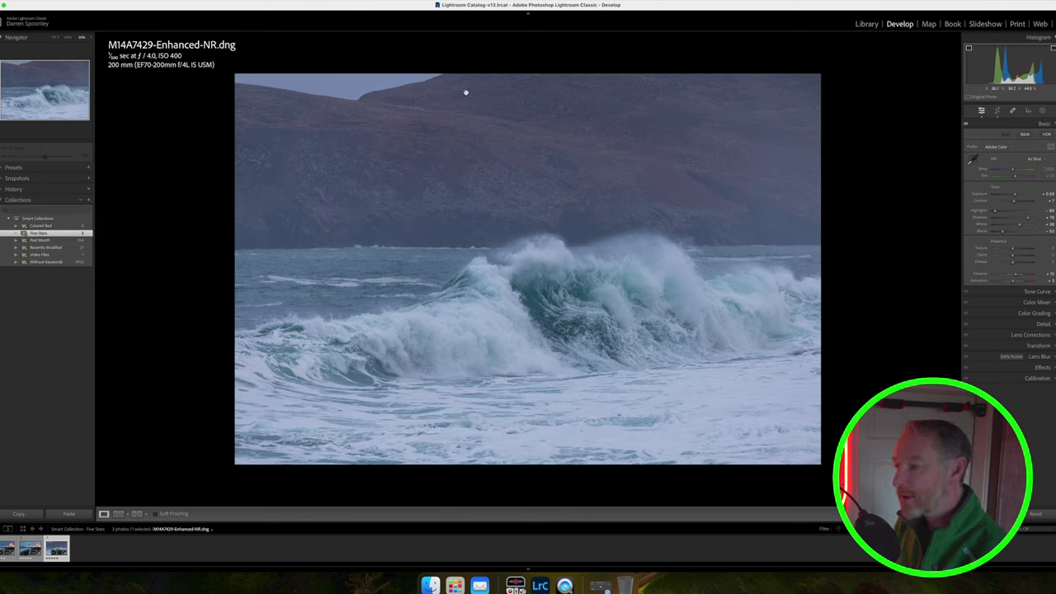
- Crop the wave photo to 16 x 9 with the horizon near the upper third line, and fine-tune the straightening
click(996, 110)
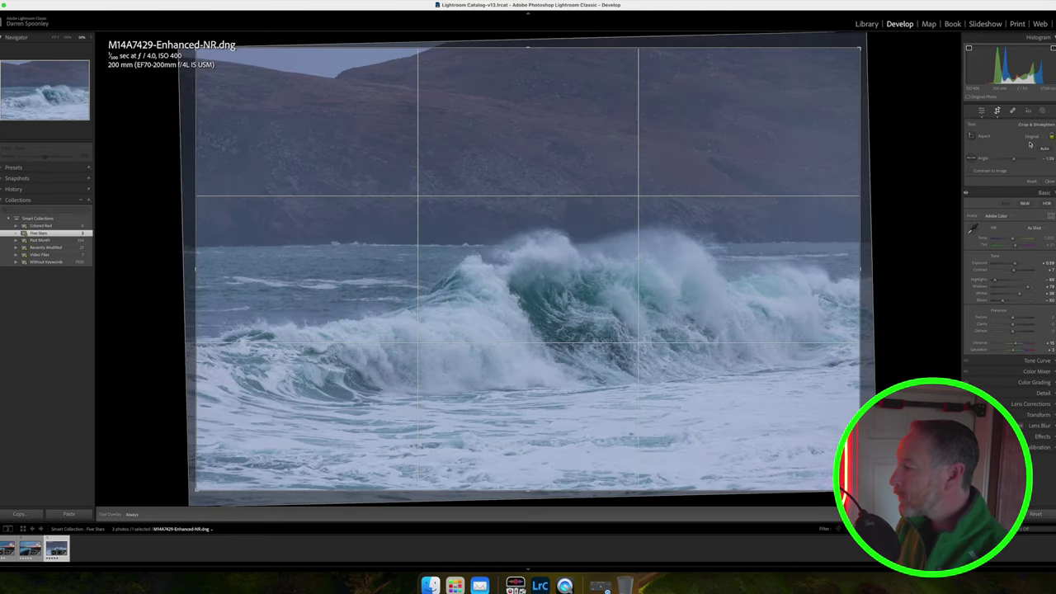
click(1031, 136)
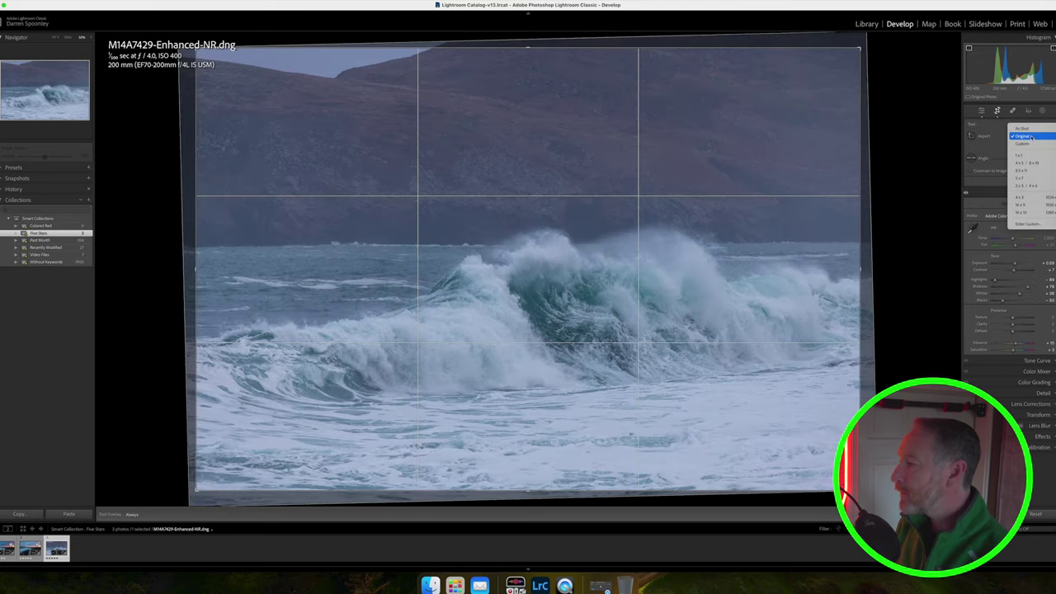
click(1031, 204)
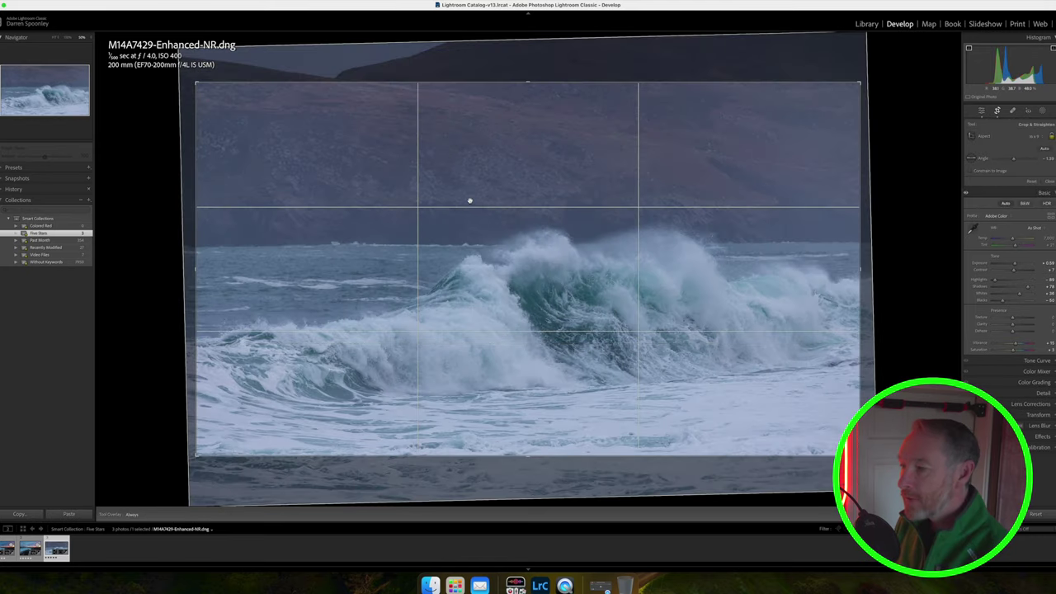
drag(471, 200, 471, 162)
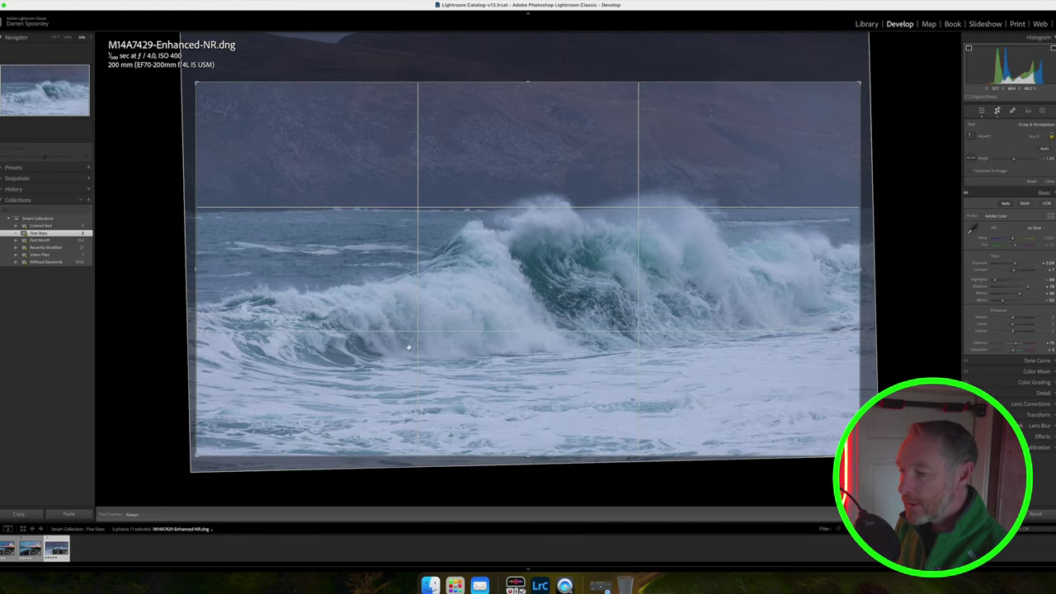
drag(431, 460, 431, 460)
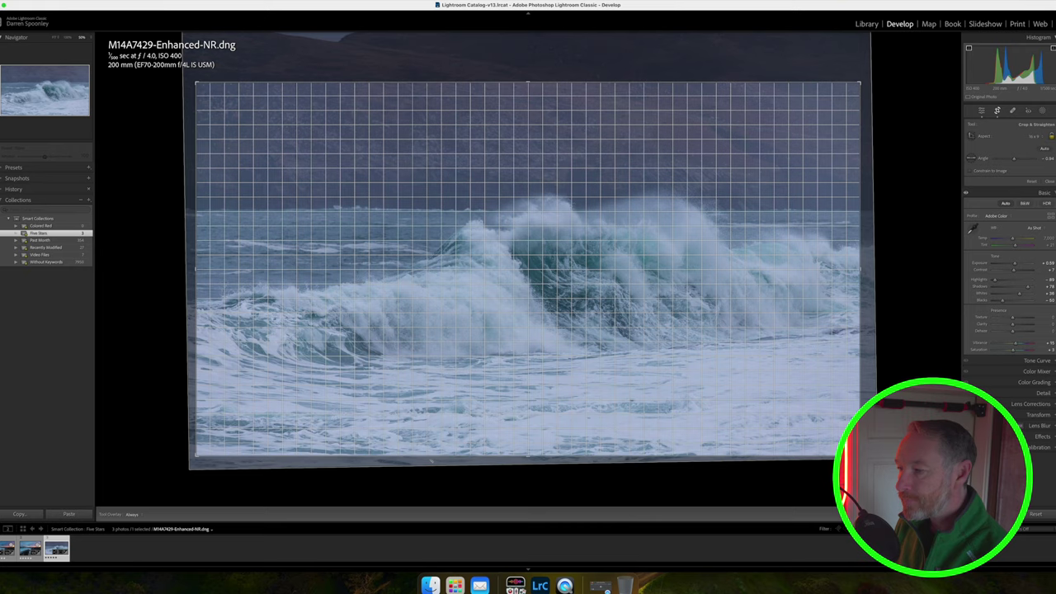
drag(432, 460, 433, 453)
key(Return)
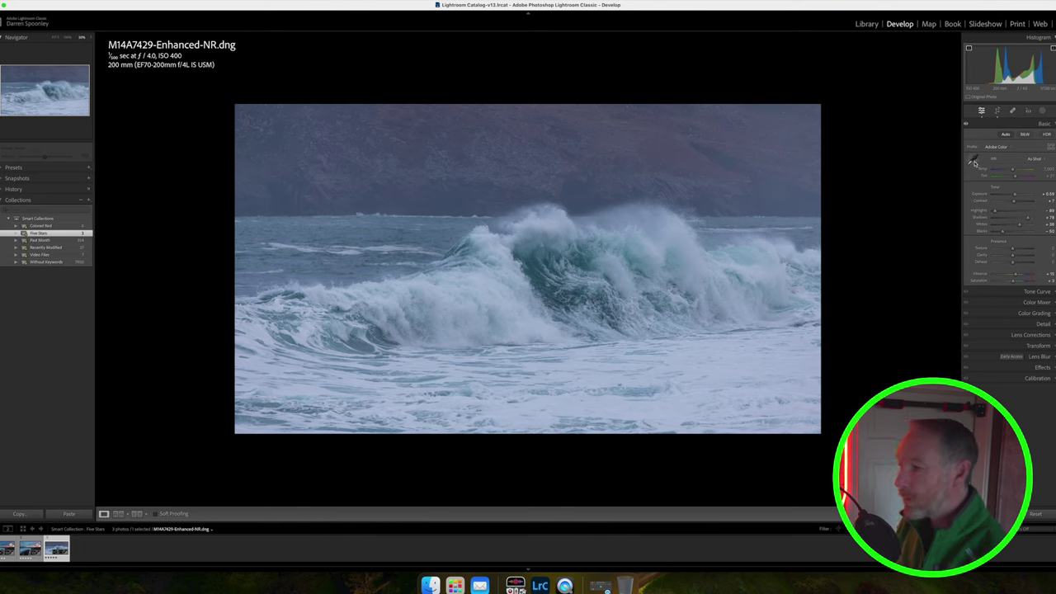
- Set the white balance by sampling the dark hillside, and adjust Highlights to -4 and Shadows to about -48
click(972, 161)
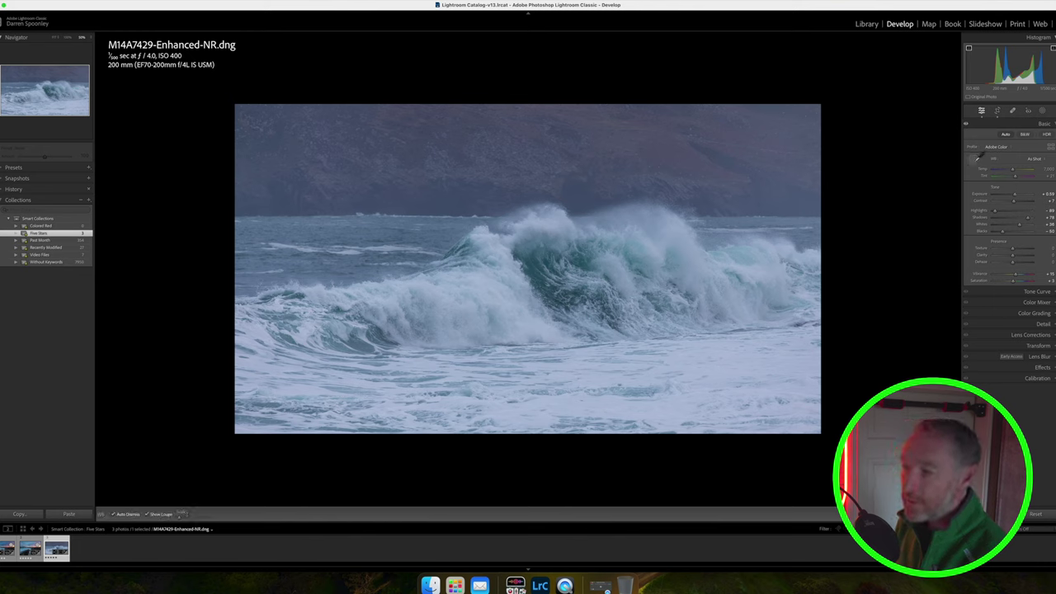
click(444, 162)
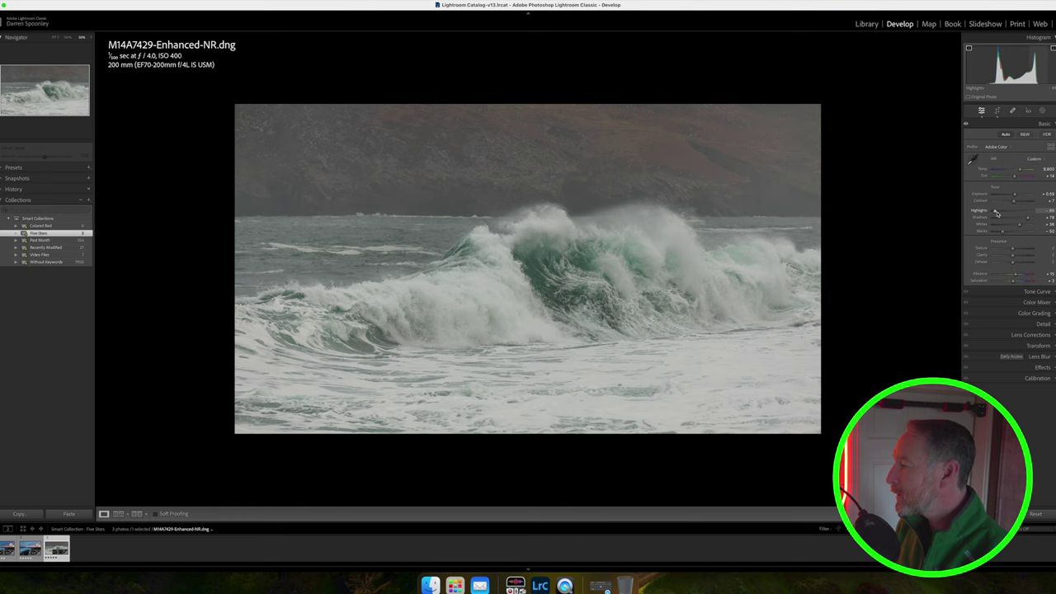
mouse_move(996, 213)
mouse_down()
mouse_move(1021, 221)
mouse_move(1003, 219)
mouse_up()
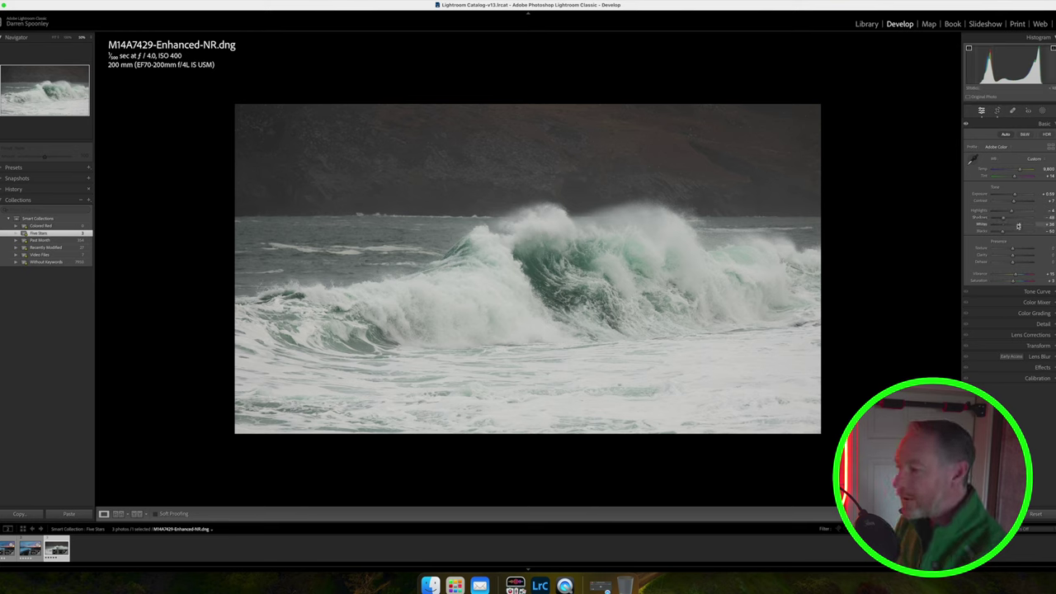
- Raise the wave photo's Whites to about +72, keeping the foam just below highlight clipping
scroll(1018, 225, up, 2)
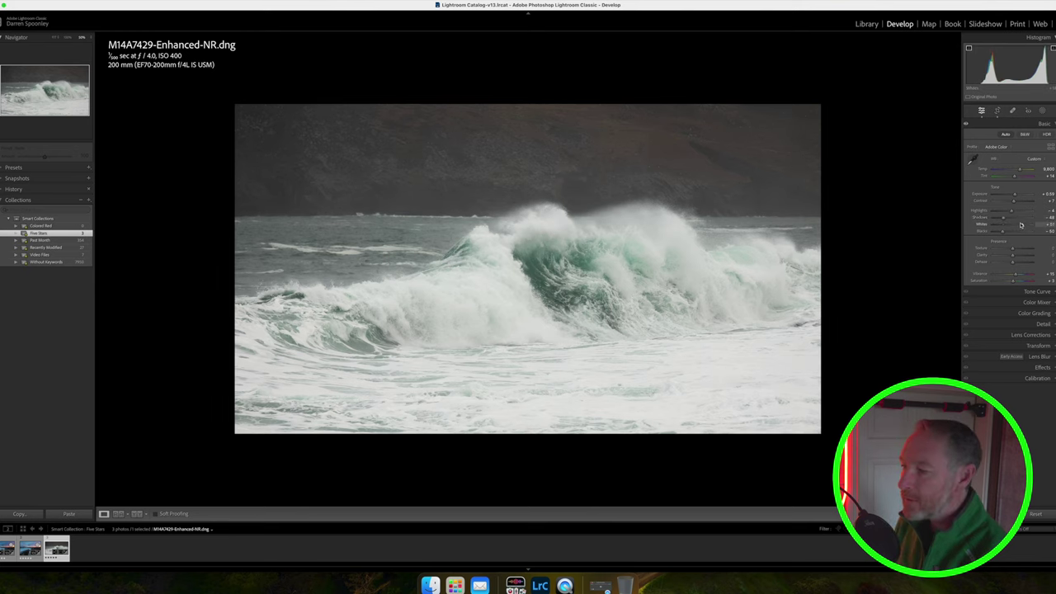
scroll(1018, 226, down, 2)
scroll(1018, 225, up, 2)
scroll(1019, 225, up, 4)
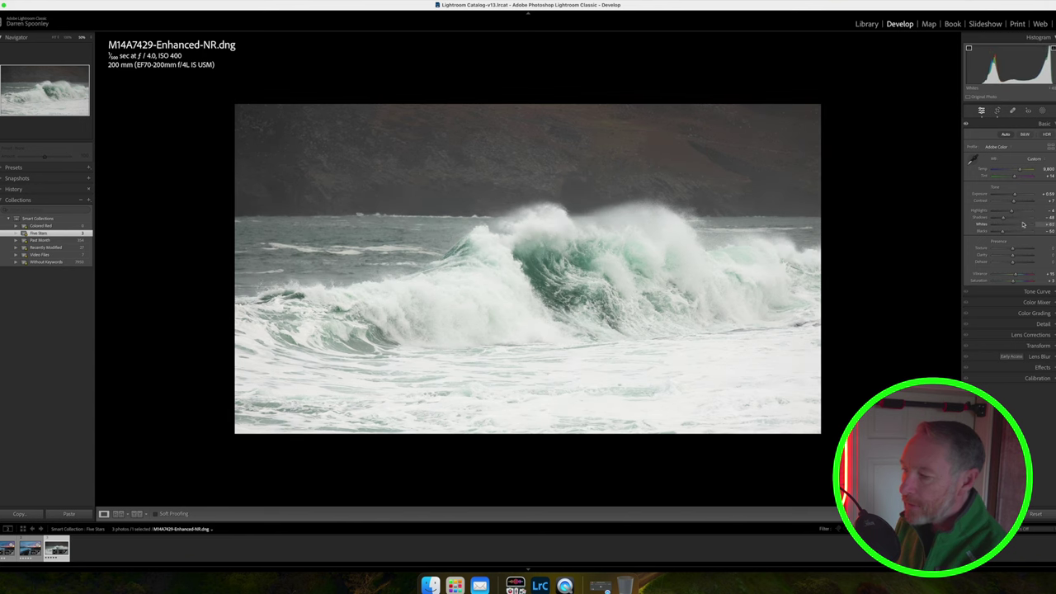
scroll(1023, 225, down, 2)
scroll(1024, 223, up, 2)
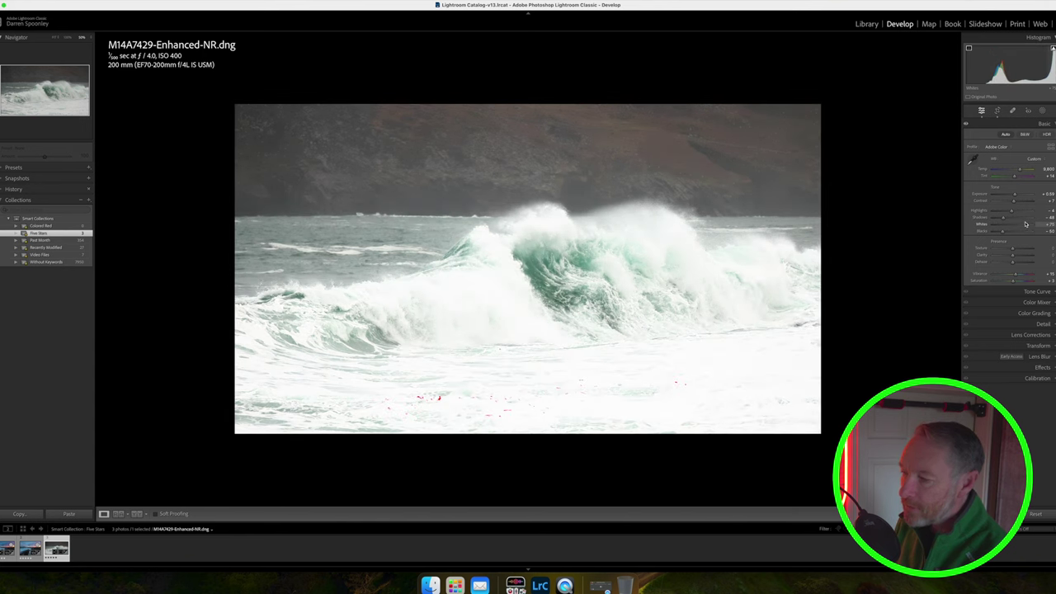
scroll(1025, 224, down, 3)
scroll(1025, 223, up, 1)
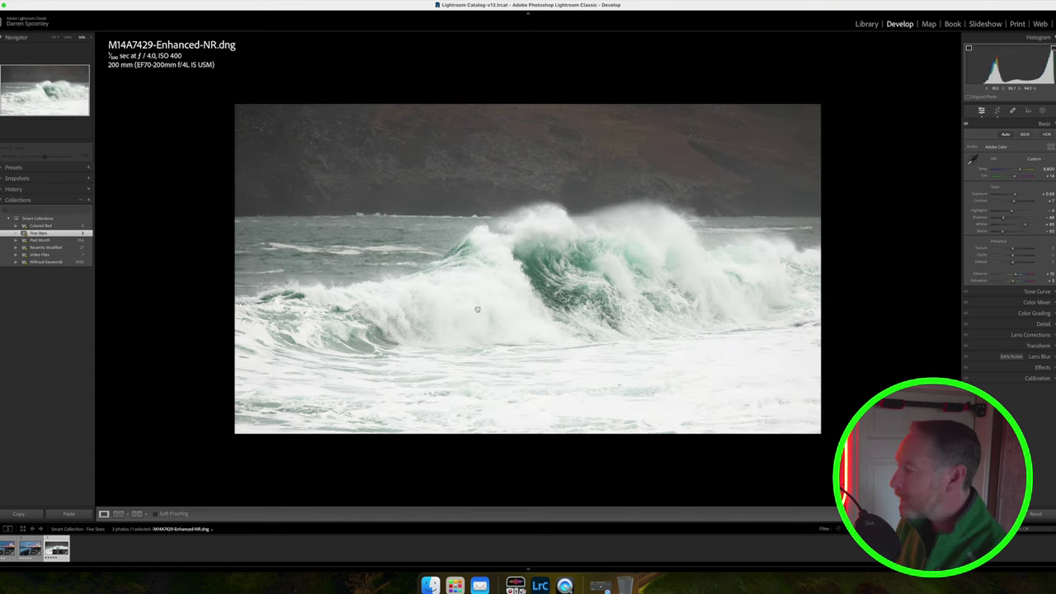
scroll(1027, 225, down, 3)
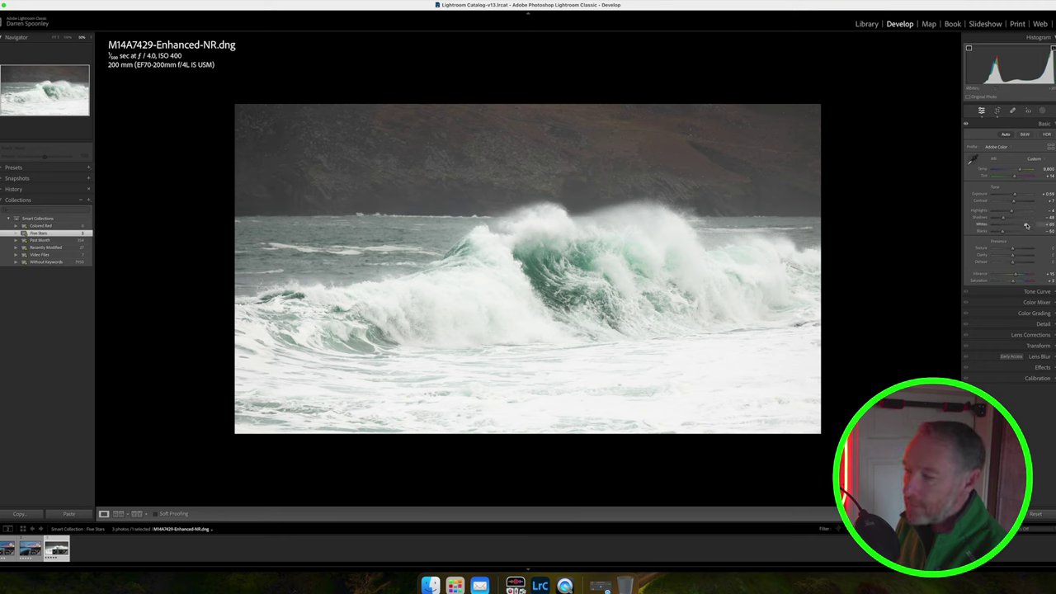
scroll(1025, 226, up, 2)
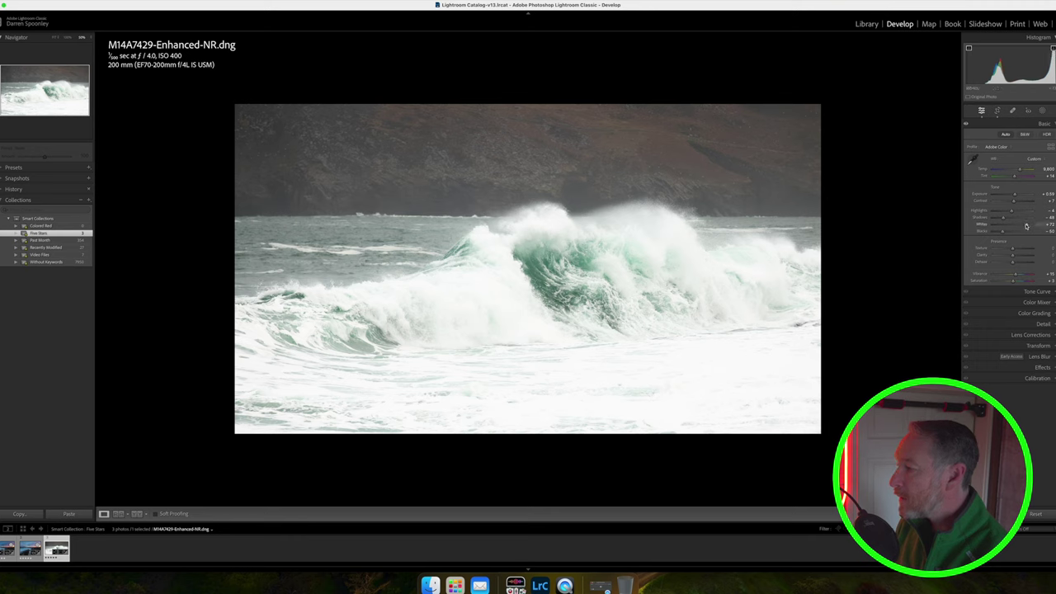
- Set the wave photo's Whites to about +53 and Blacks to -71, and raise Texture to +8 and Dehaze to about +33
scroll(1027, 225, down, 3)
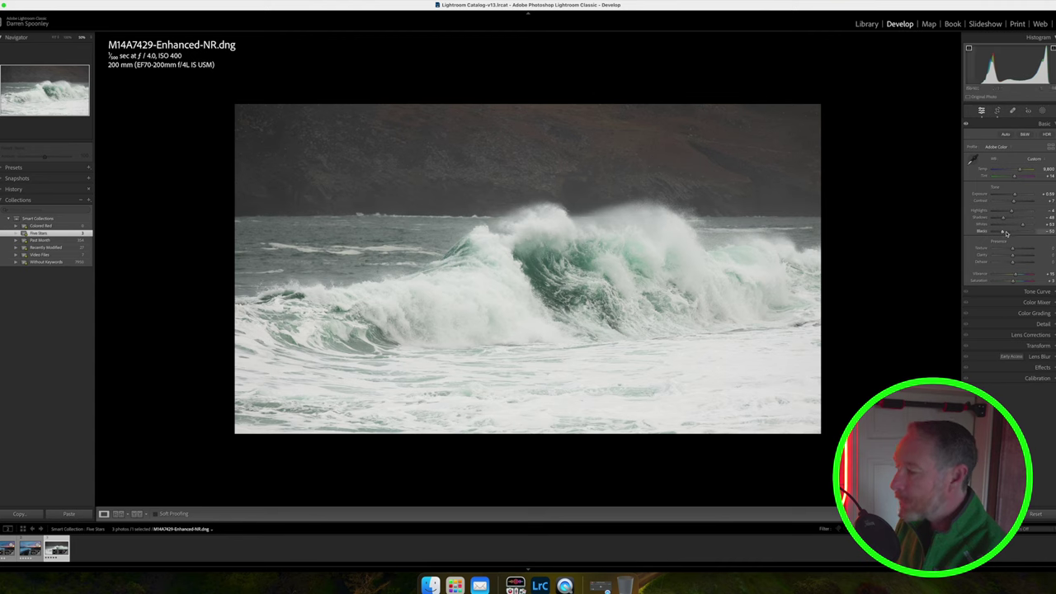
scroll(1002, 232, down, 3)
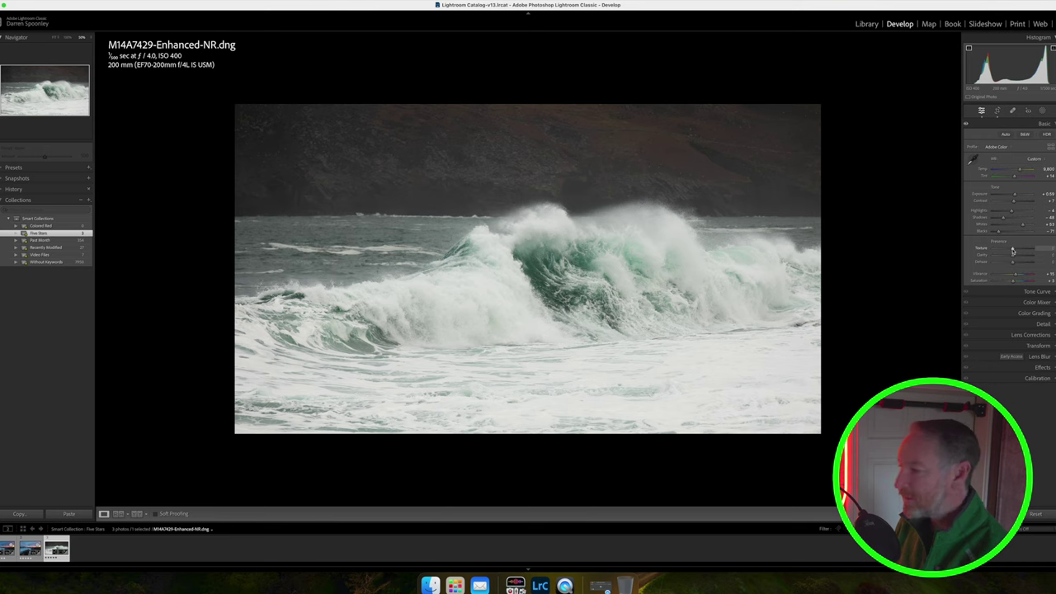
drag(1013, 250, 1018, 263)
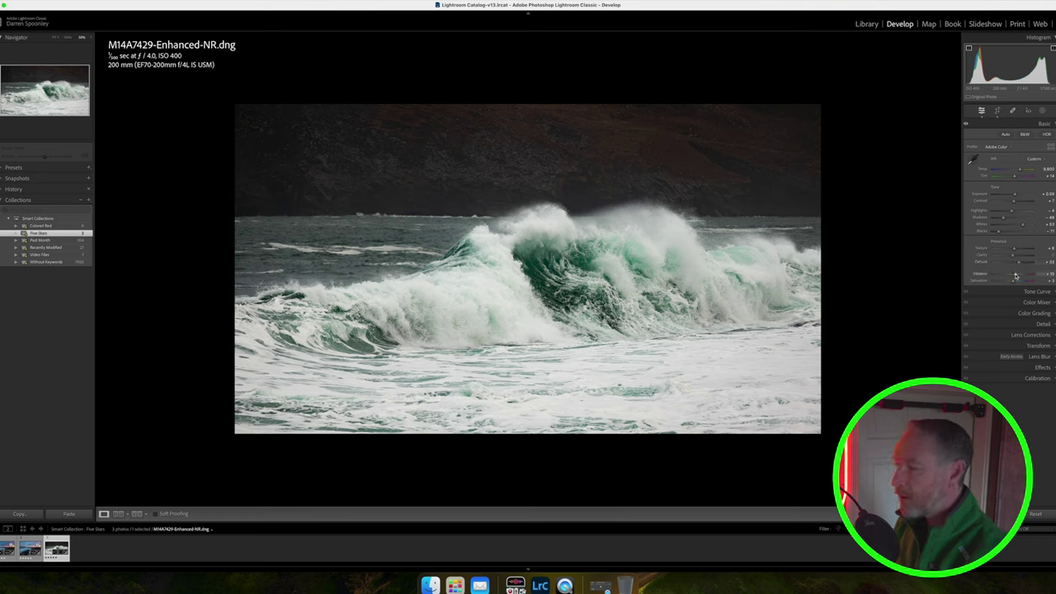
- Raise Vibrance to +27, Contrast to about +20 and Exposure to about +0.80
drag(1015, 276, 1018, 276)
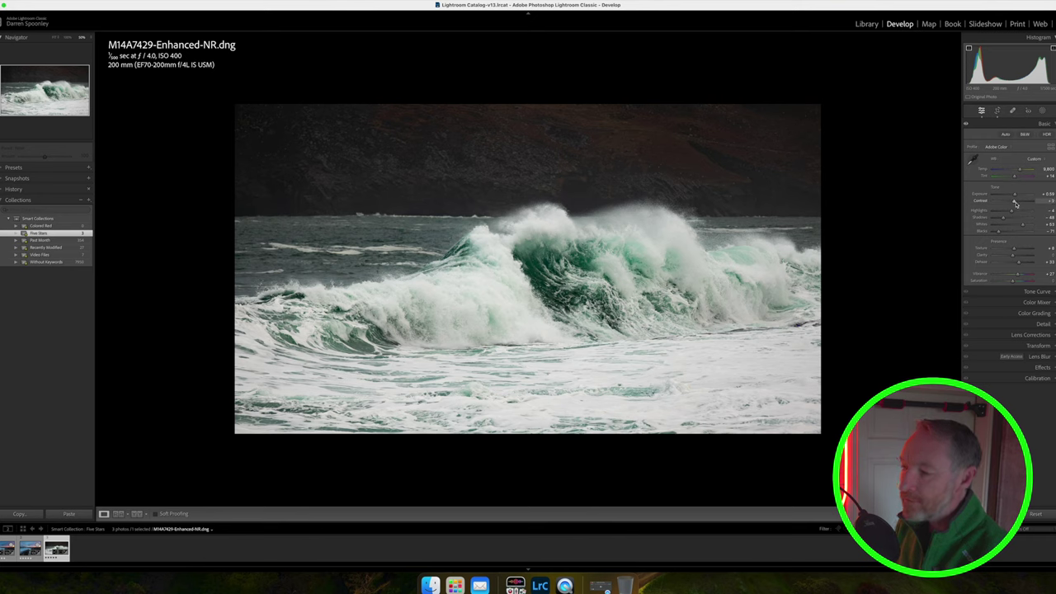
drag(1016, 204, 1032, 202)
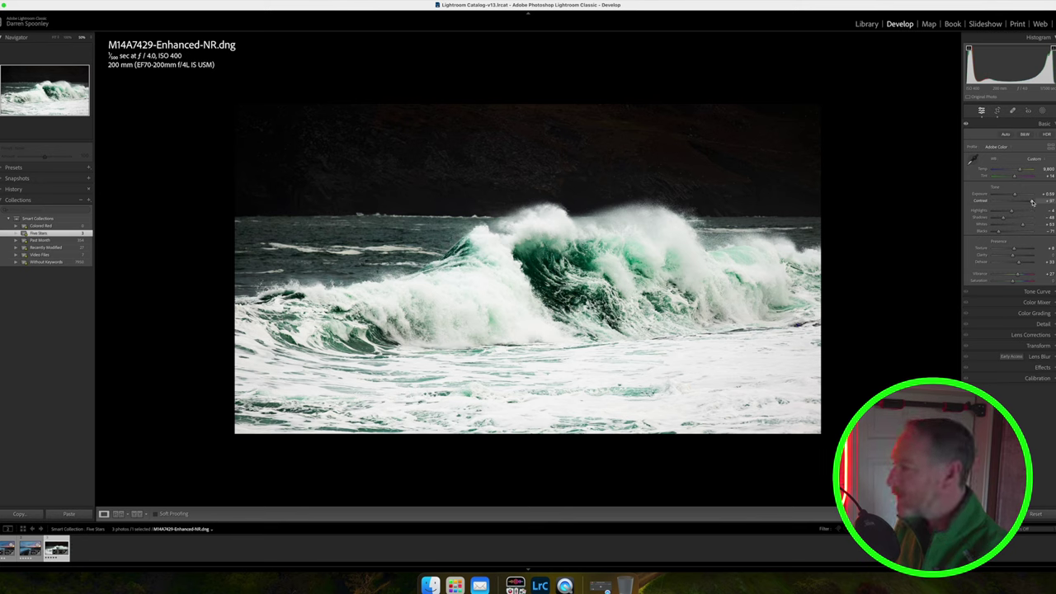
drag(1031, 202, 1017, 196)
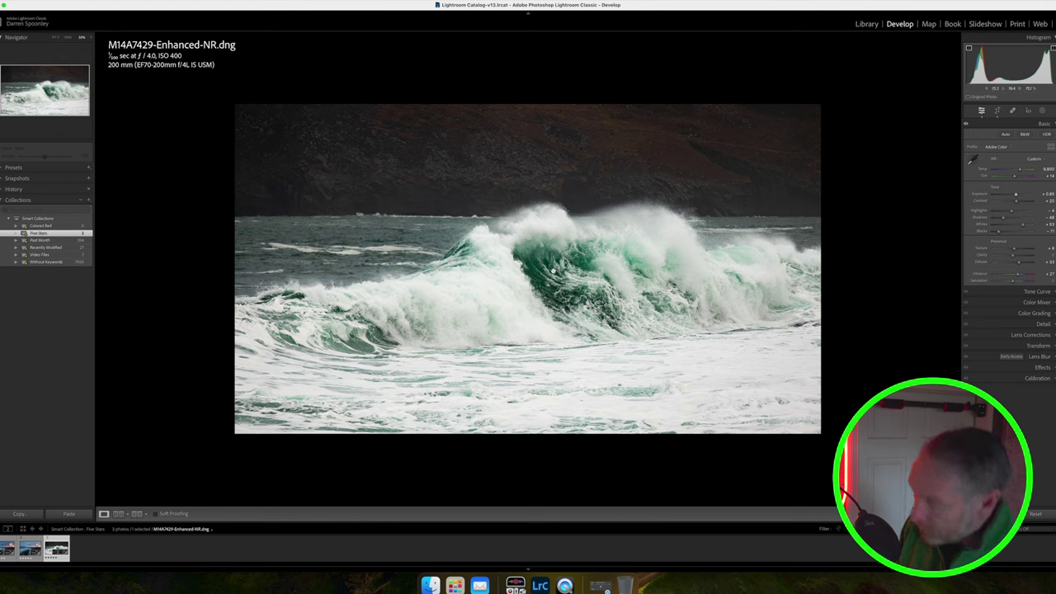
- Inspect the wave's spray, green curl and foam at close magnification, including the crest further along, and return to the full photo
click(550, 251)
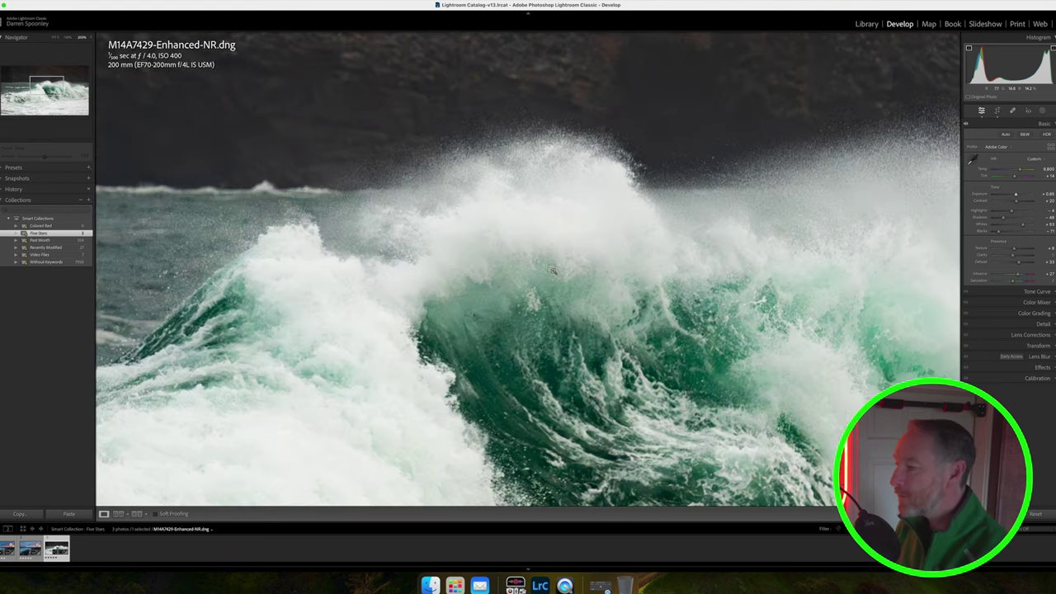
drag(553, 270, 379, 180)
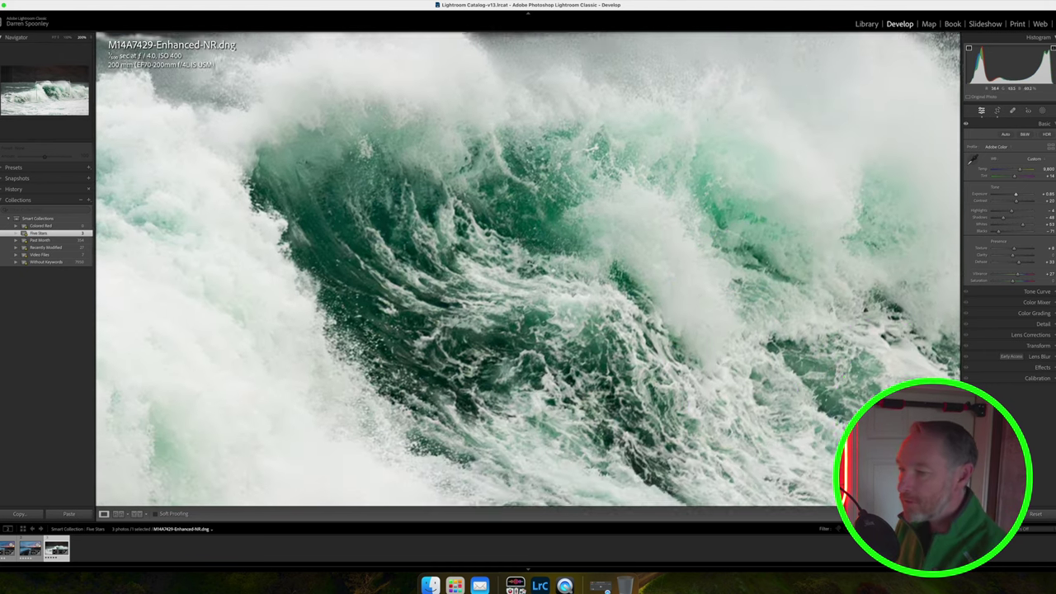
drag(649, 295, 552, 271)
click(552, 270)
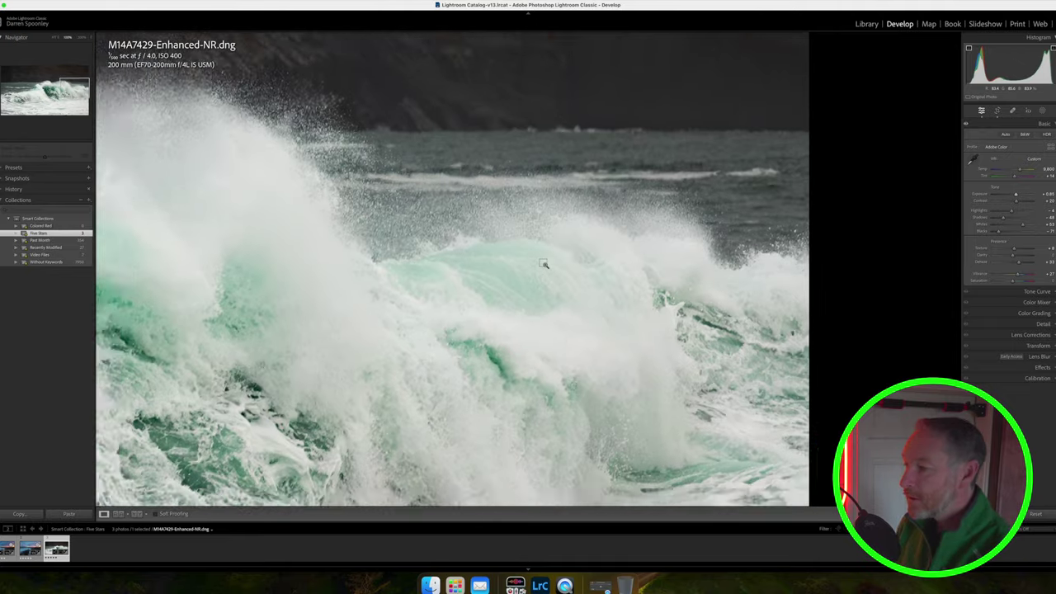
click(545, 264)
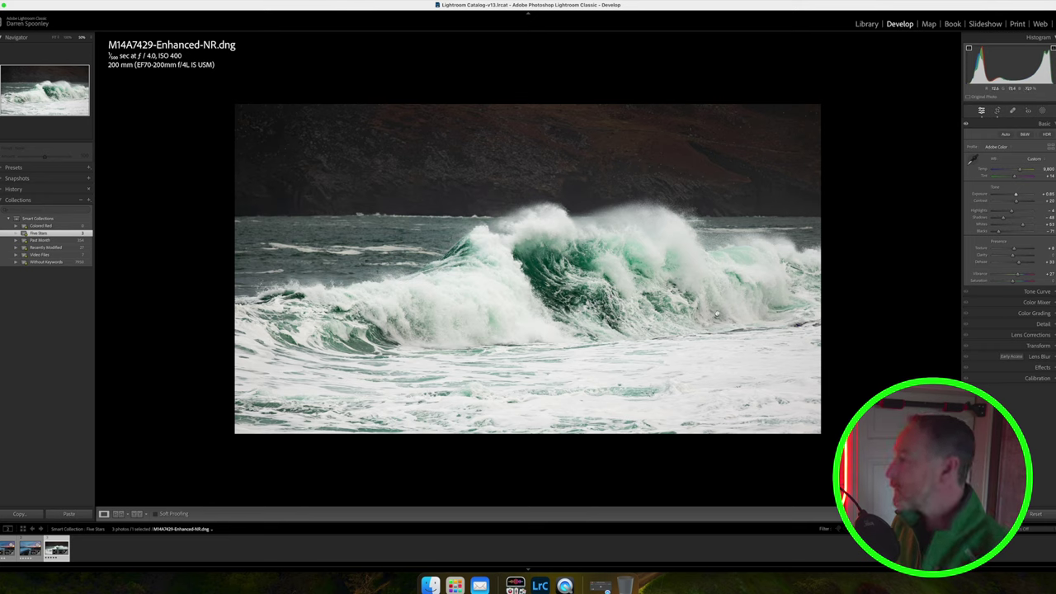
- Add a radial gradient mask centred on the breaking wave, flattened into a wide ellipse covering the green curl and crest
click(1042, 110)
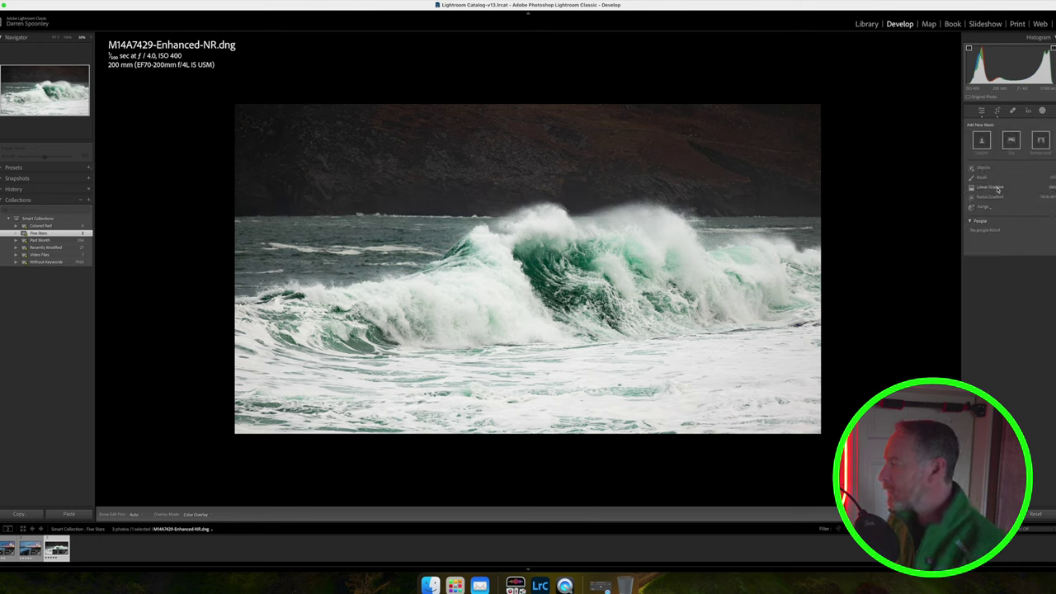
click(991, 197)
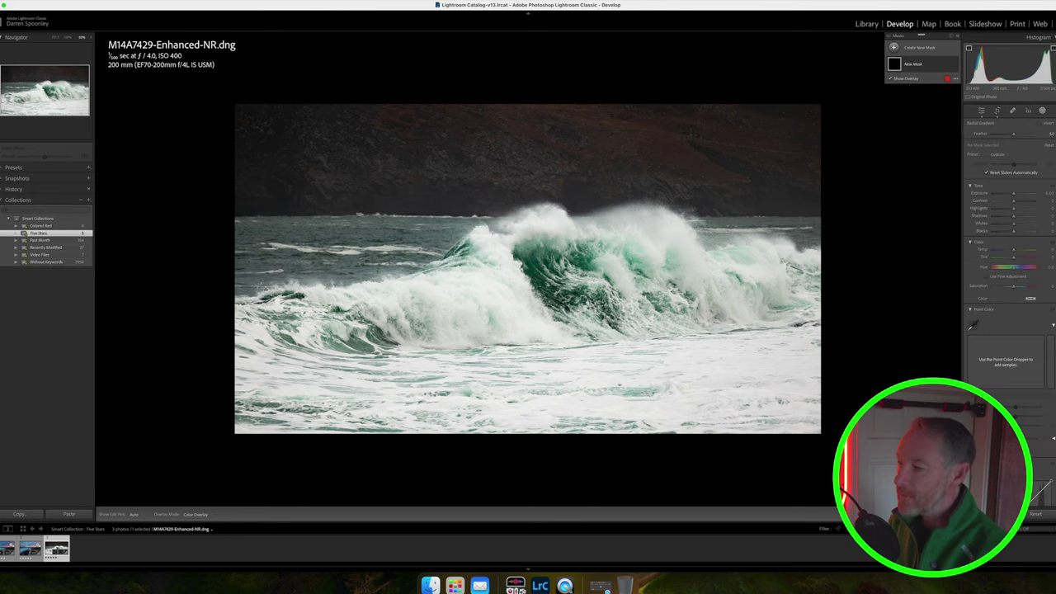
drag(462, 225, 463, 225)
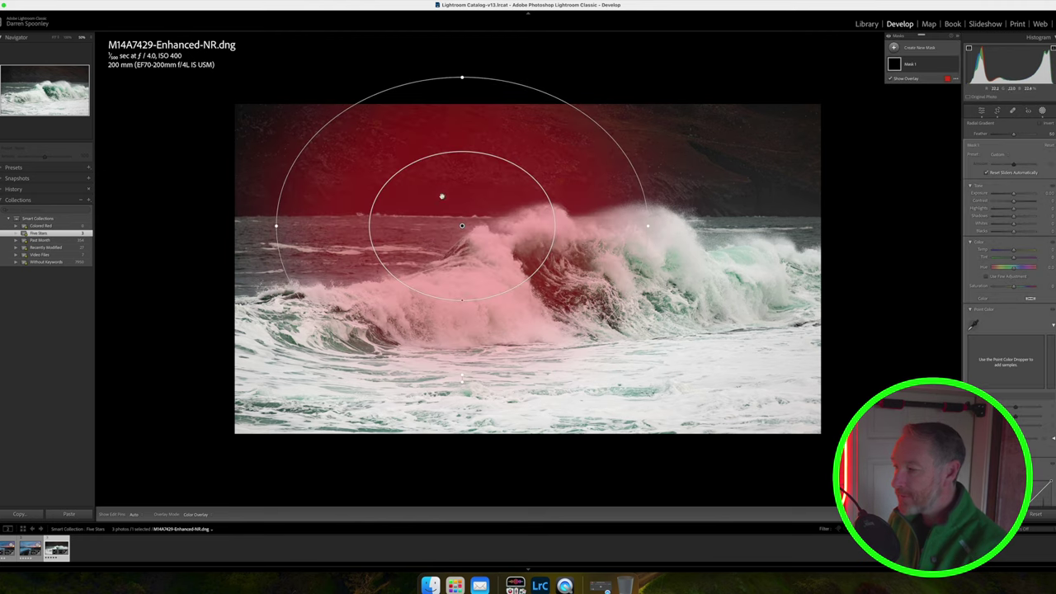
drag(463, 228, 575, 281)
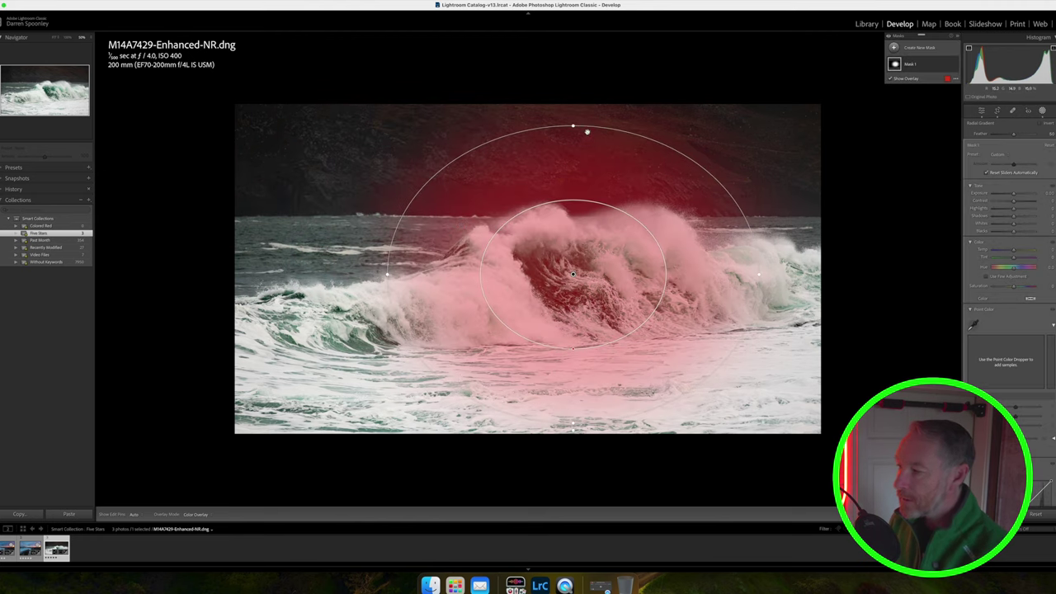
drag(574, 130, 574, 176)
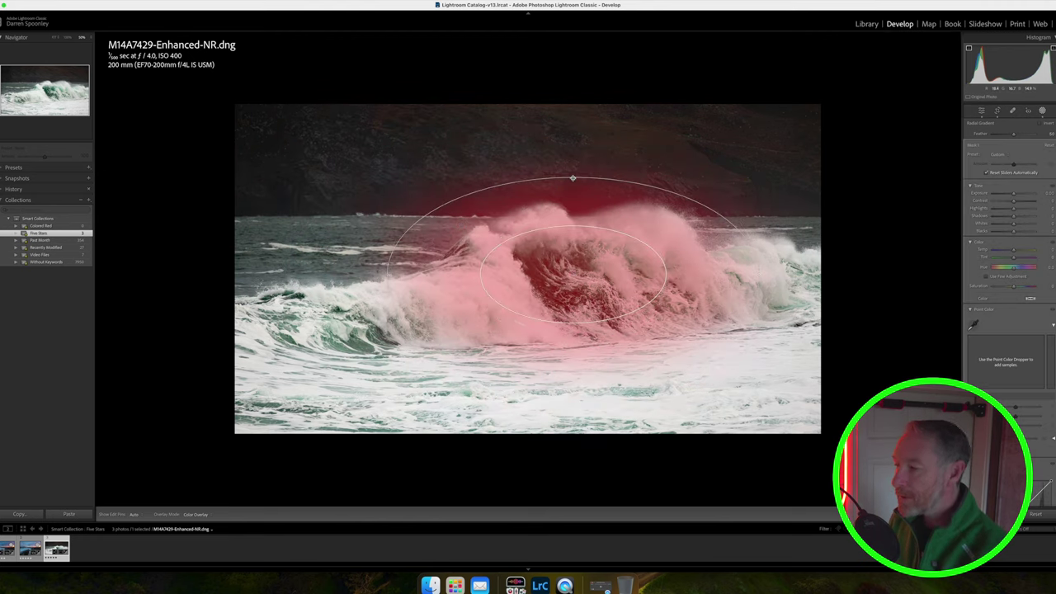
drag(573, 273, 594, 289)
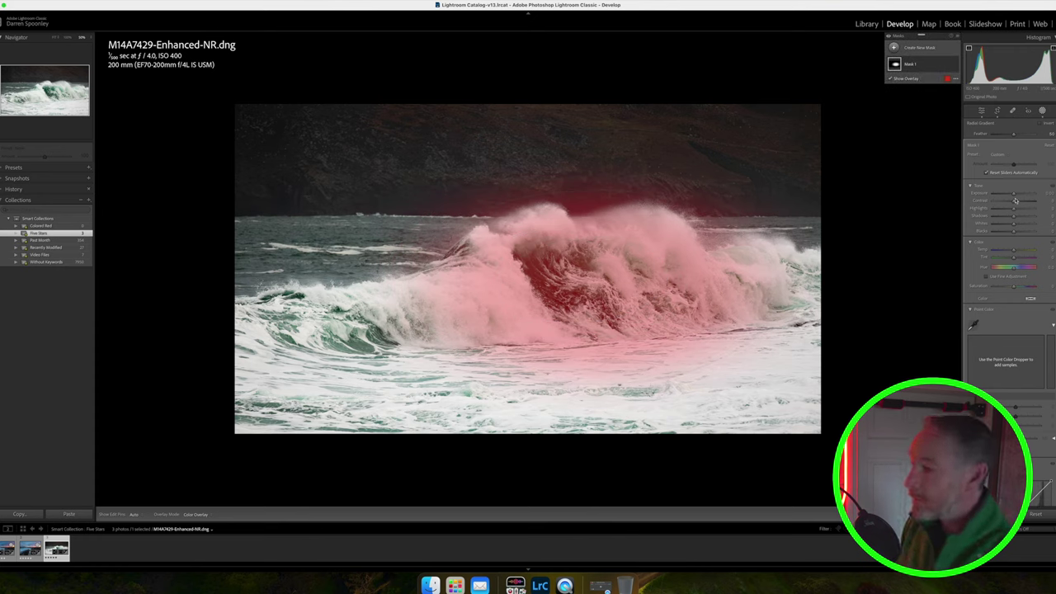
- Brighten the masked wave with Exposure at about 0.20, moderately raise its Saturation, and finish masking
drag(1015, 195, 1015, 196)
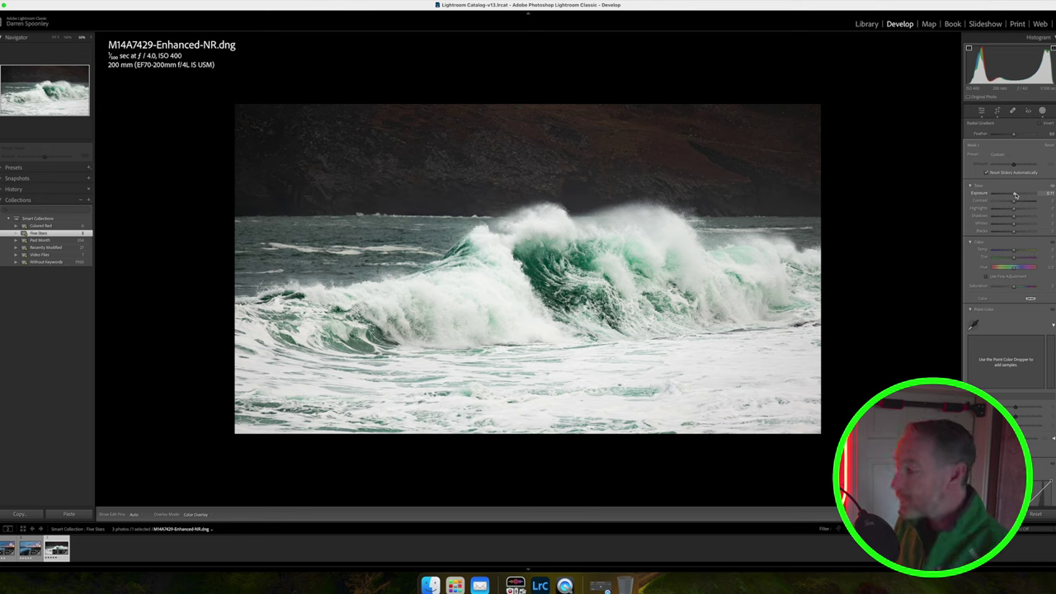
mouse_move(800, 236)
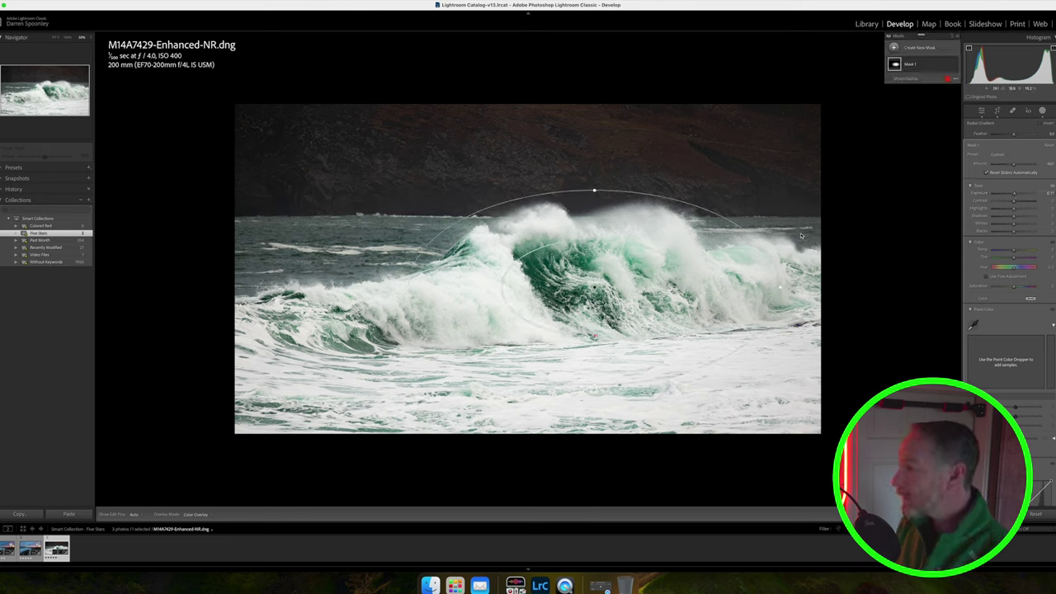
drag(1014, 194, 1017, 194)
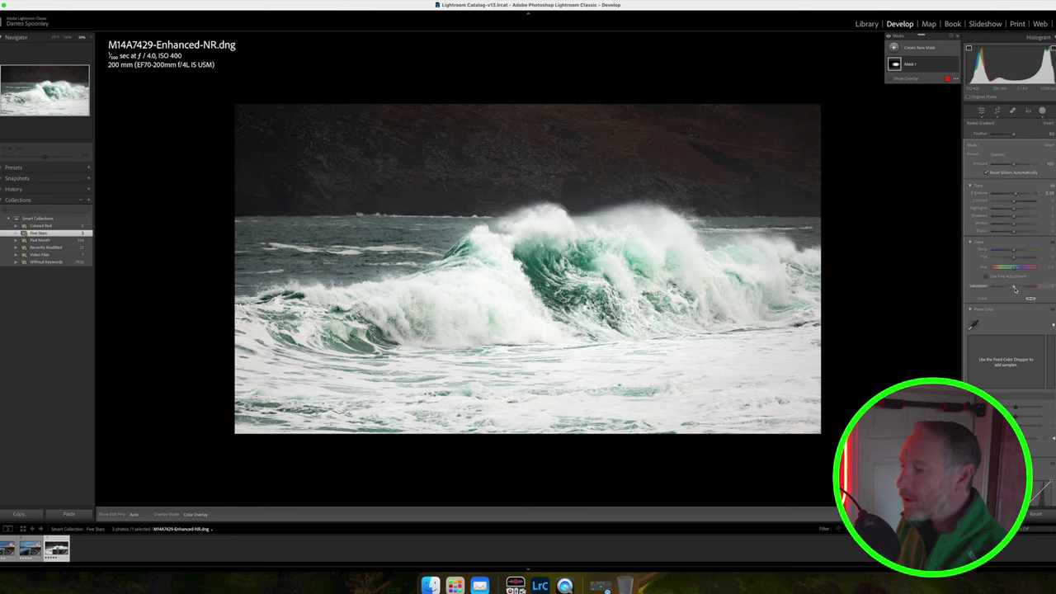
drag(1015, 288, 1023, 286)
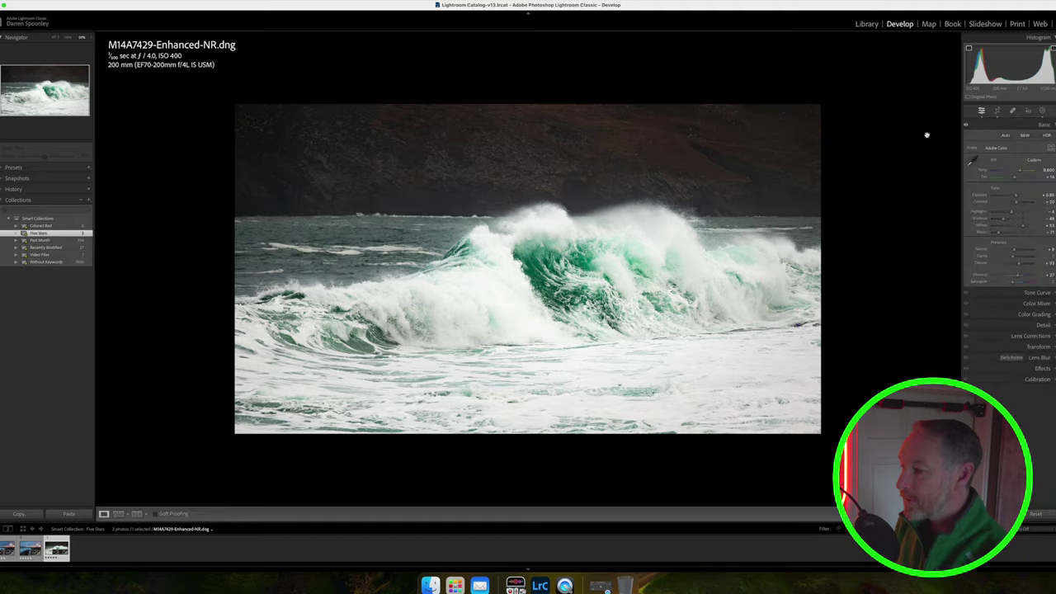
- Review the wave photo against a blacked-out background and compare its unedited and edited versions
key(l)
key(l)
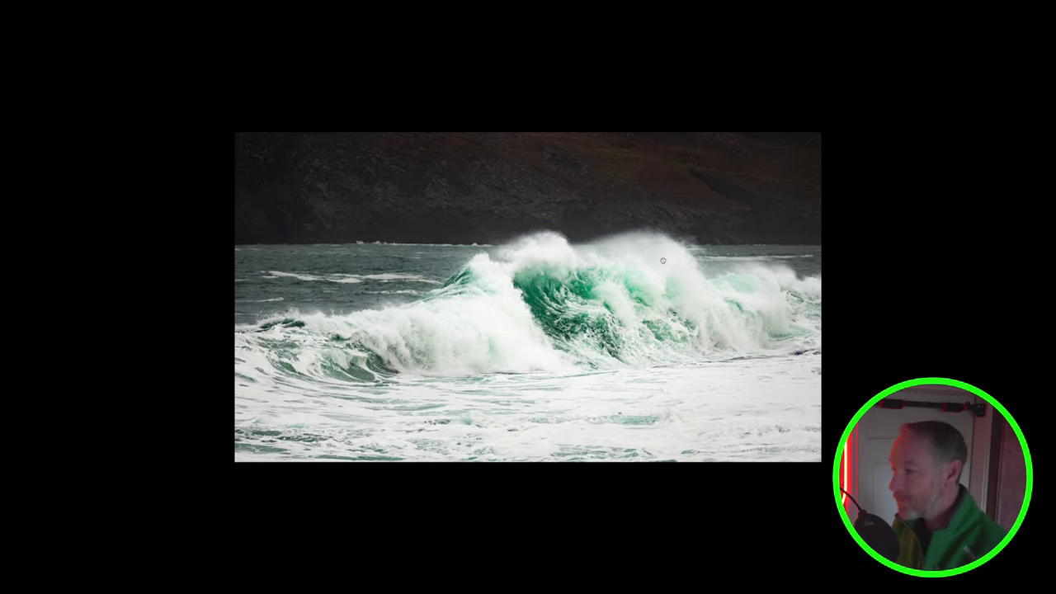
key(l)
key(backslash)
key(backslash)
key(backslash)
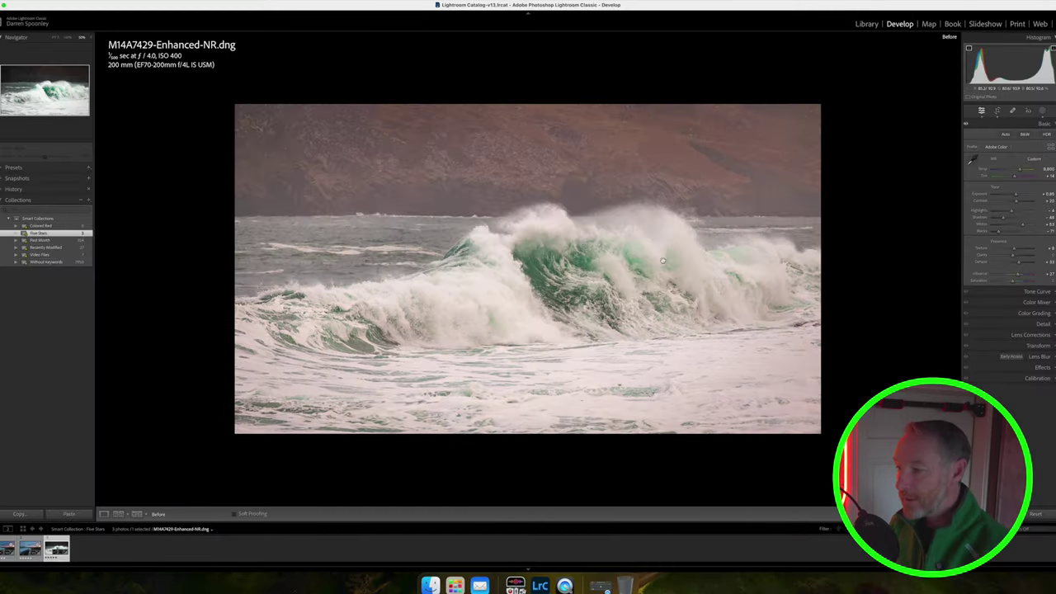
key(backslash)
key(backslash)
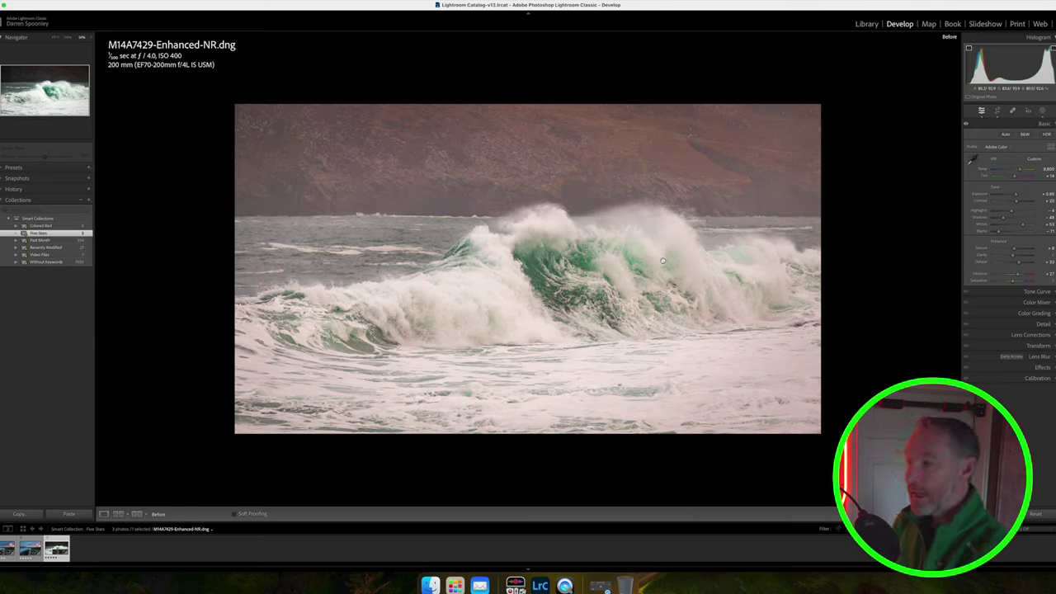
key(backslash)
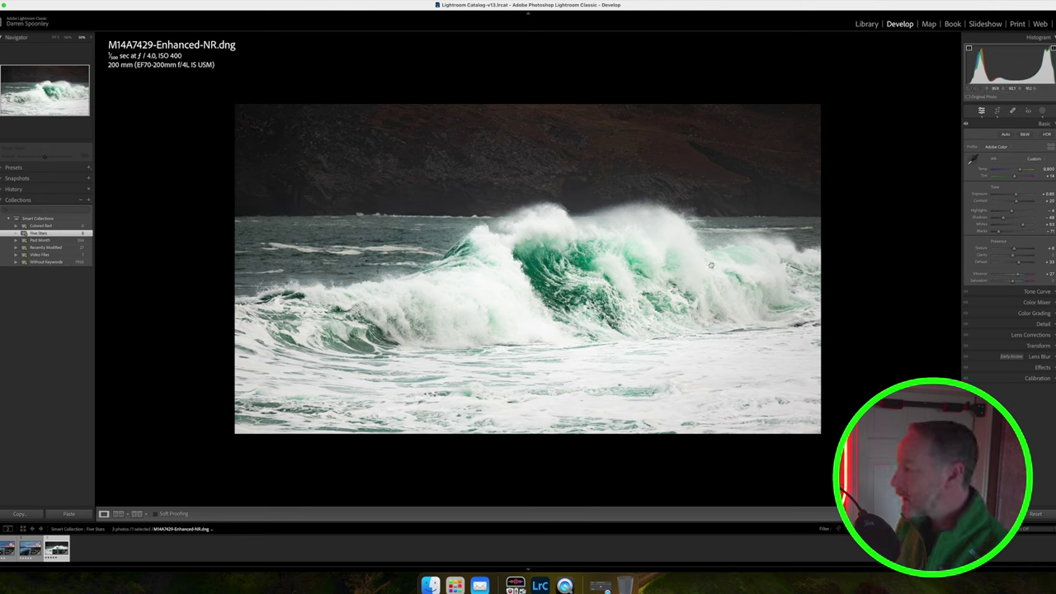
- Open the wave photo's sharpening and noise reduction settings
click(1043, 325)
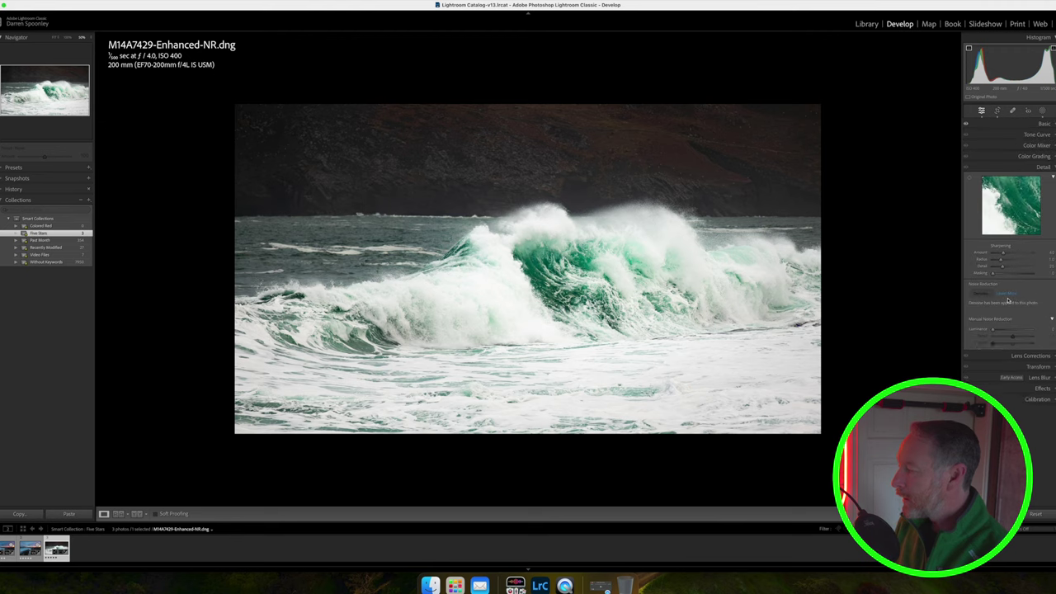